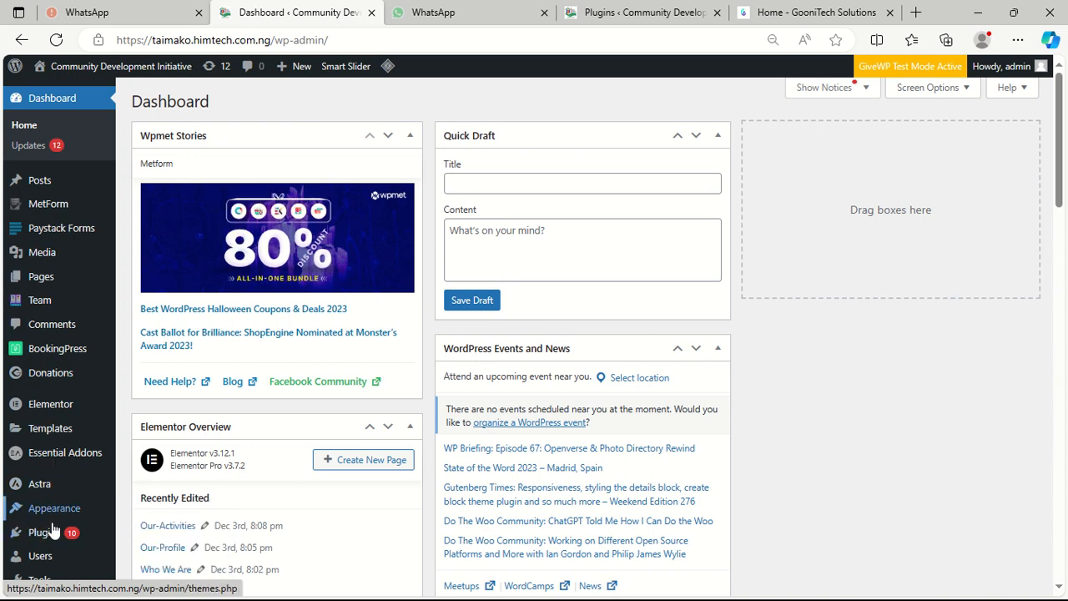
- Open the page for adding a new plugin to the site
{"action": "mouse_move", "coordinate": [43, 537]}
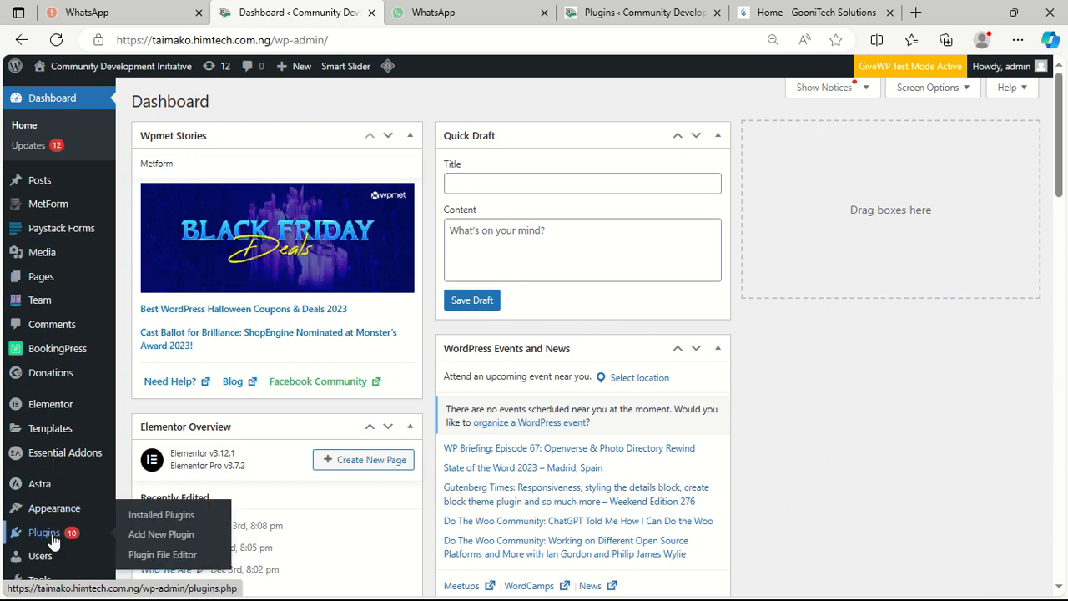
{"action": "left_click", "coordinate": [51, 540]}
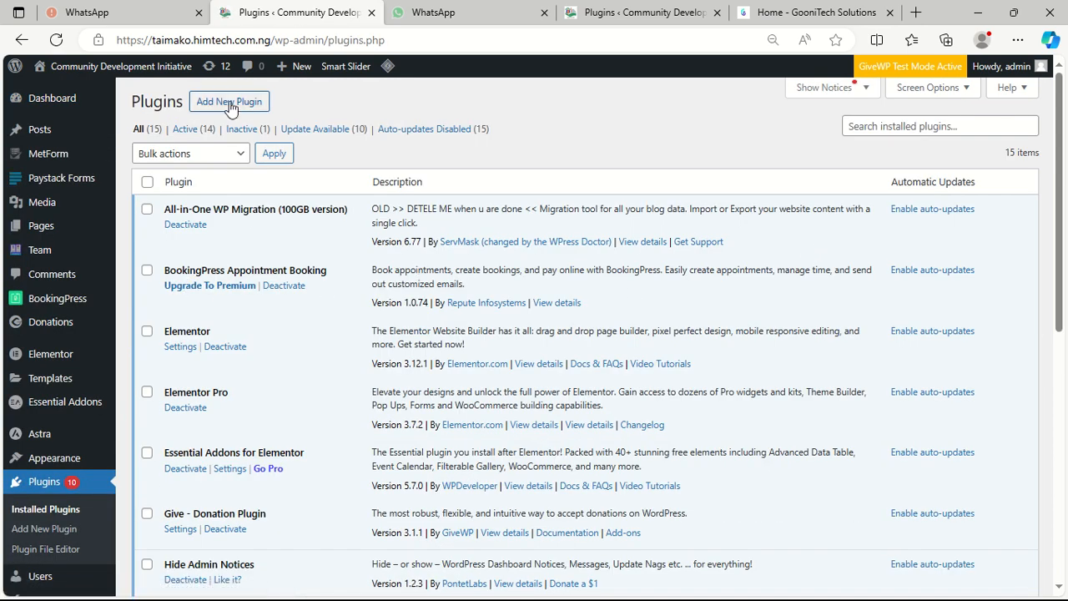
{"action": "left_click", "coordinate": [231, 108]}
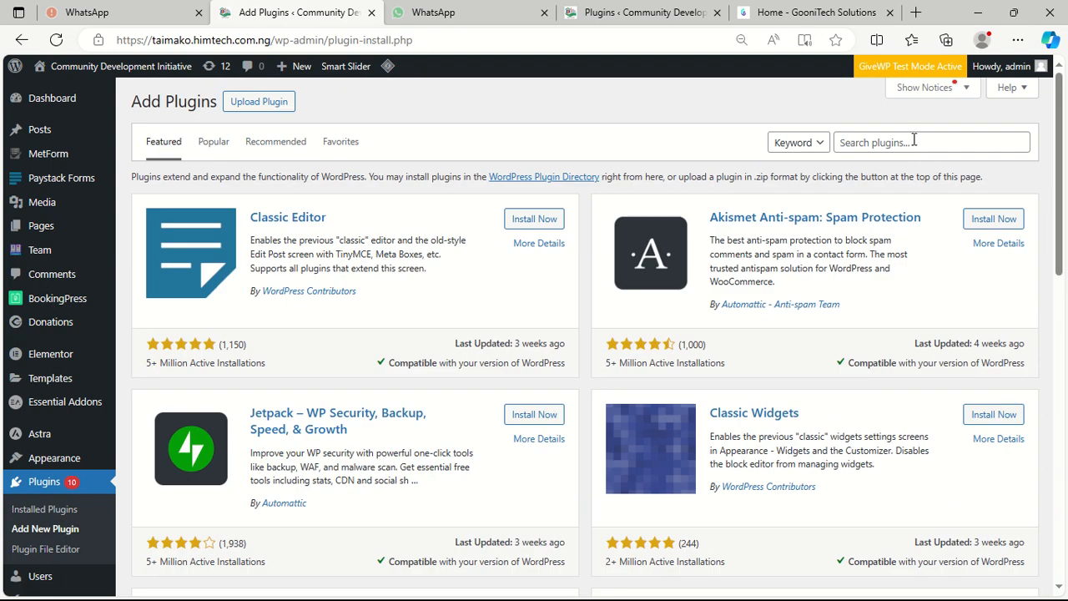
- Search the plugin directory for "Gtranslate"
{"action": "left_click", "coordinate": [914, 140]}
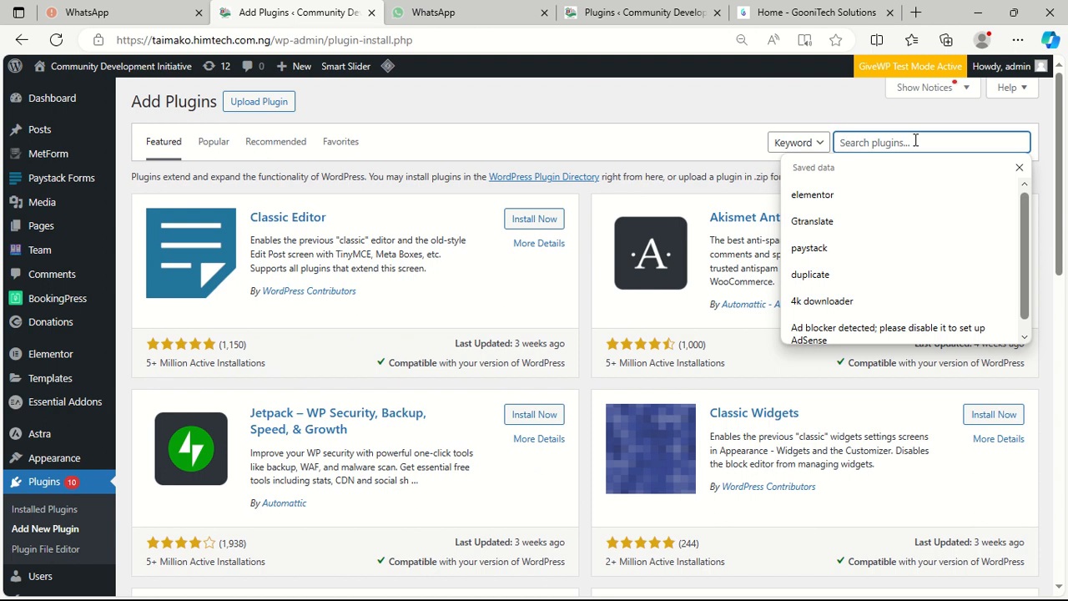
{"action": "type", "text": "th"}
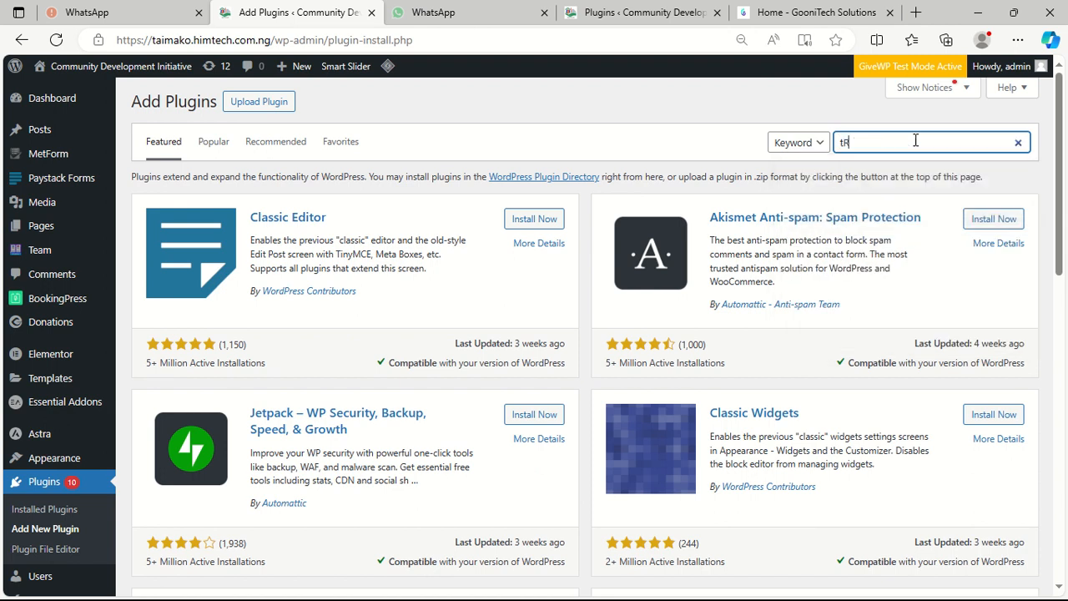
{"action": "key", "text": "BackSpace"}
{"action": "key", "text": "BackSpace"}
{"action": "type", "text": "TG"}
{"action": "key", "text": "BackSpace"}
{"action": "key", "text": "BackSpace"}
{"action": "type", "text": "G"}
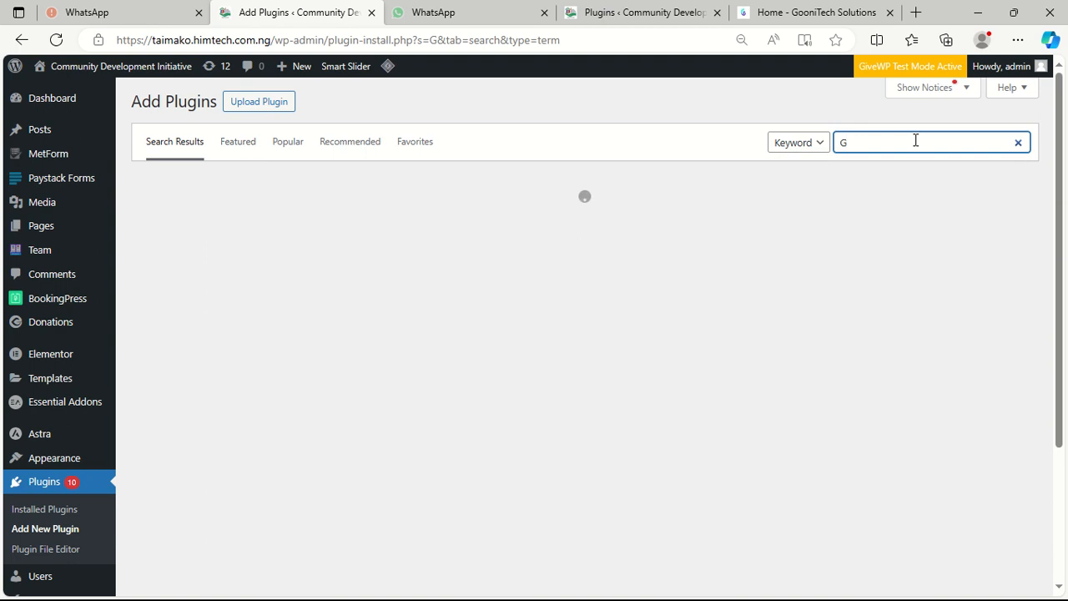
{"action": "type", "text": "tran"}
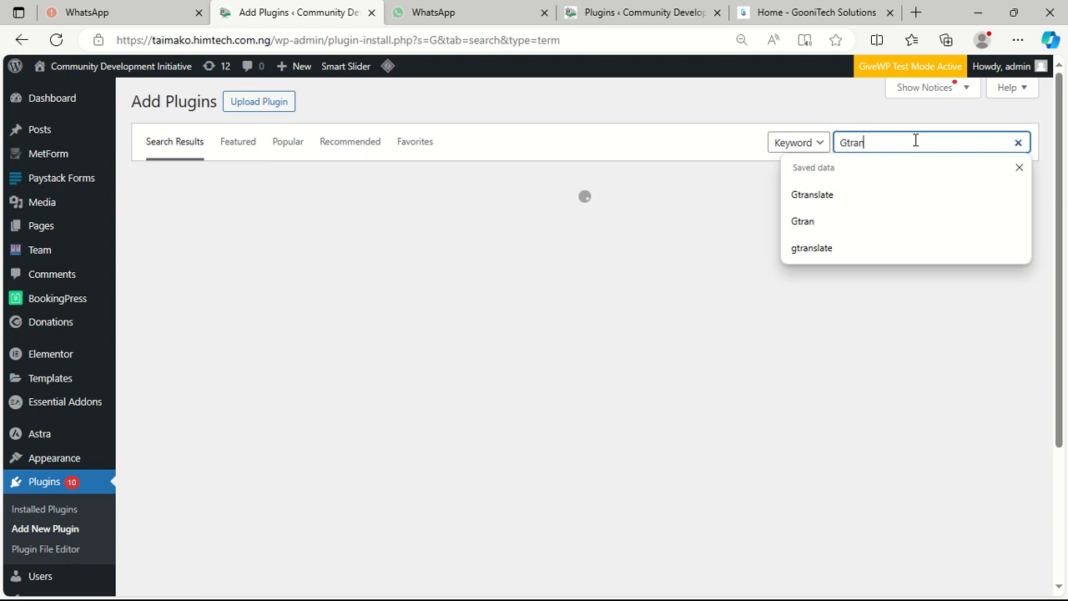
{"action": "type", "text": "s"}
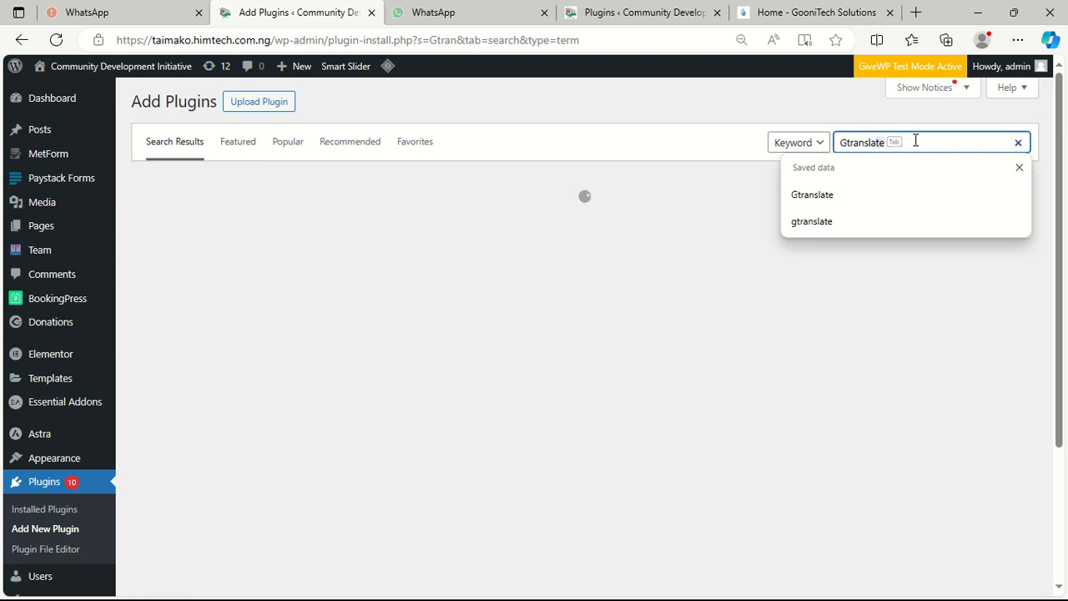
{"action": "type", "text": "la"}
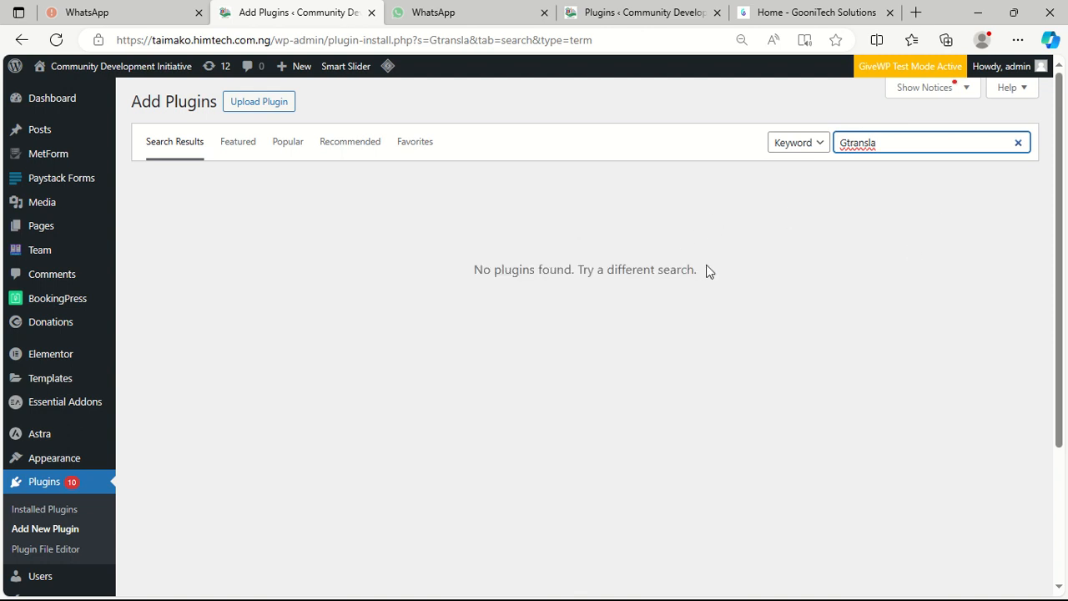
{"action": "type", "text": "te"}
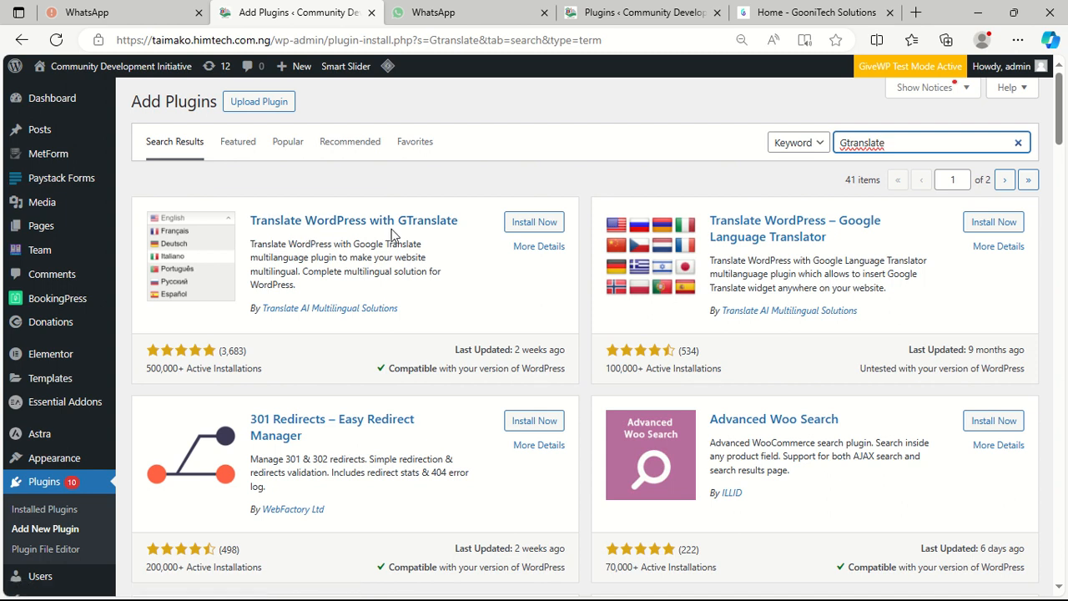
- Install and activate the Translate WordPress with GTranslate plugin
{"action": "left_click", "coordinate": [534, 223]}
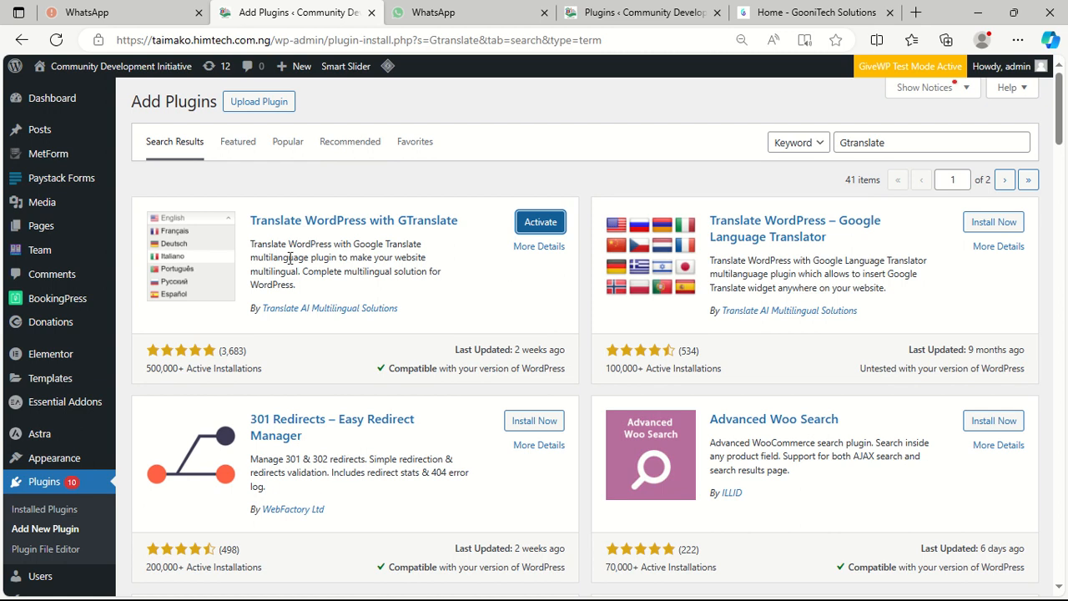
{"action": "left_click", "coordinate": [551, 230]}
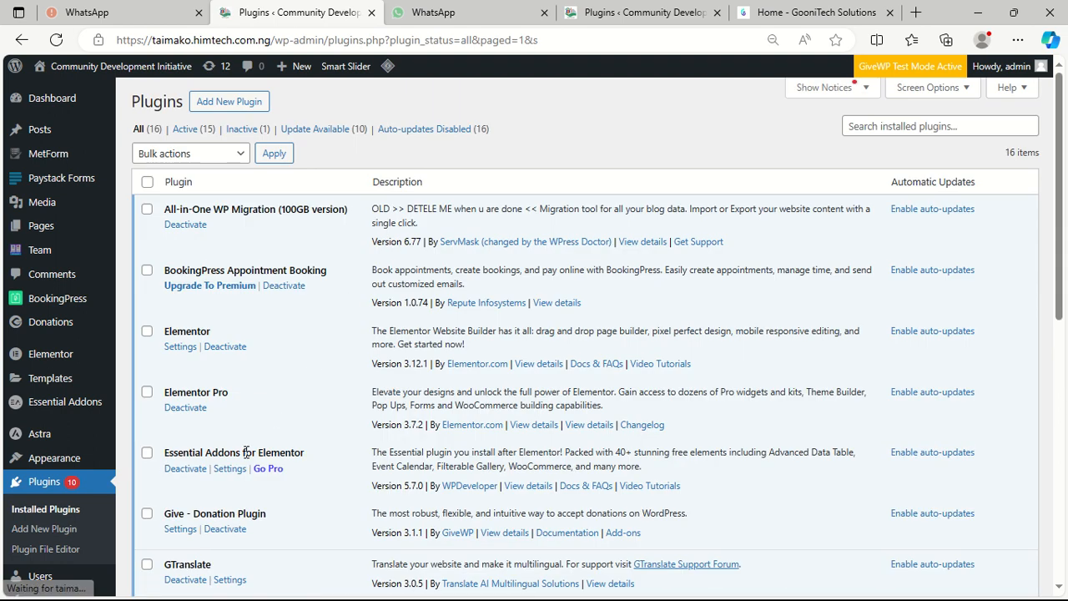
- Open the settings page of the GTranslate plugin
{"action": "scroll", "coordinate": [251, 434], "scroll_direction": "down", "scroll_amount": 7}
{"action": "scroll", "coordinate": [271, 434], "scroll_direction": "down", "scroll_amount": 1}
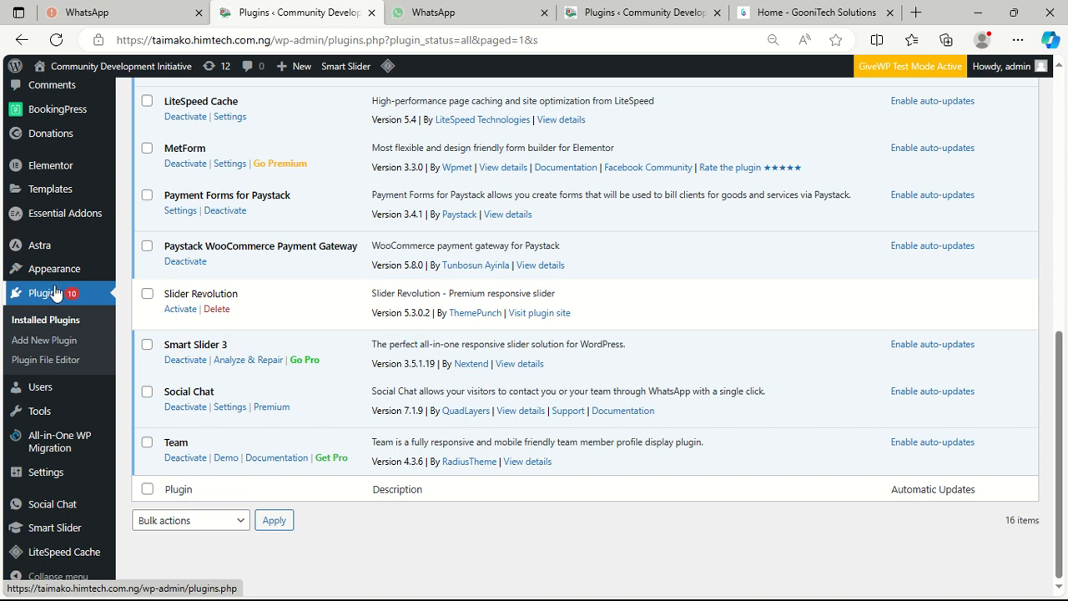
{"action": "mouse_move", "coordinate": [55, 275]}
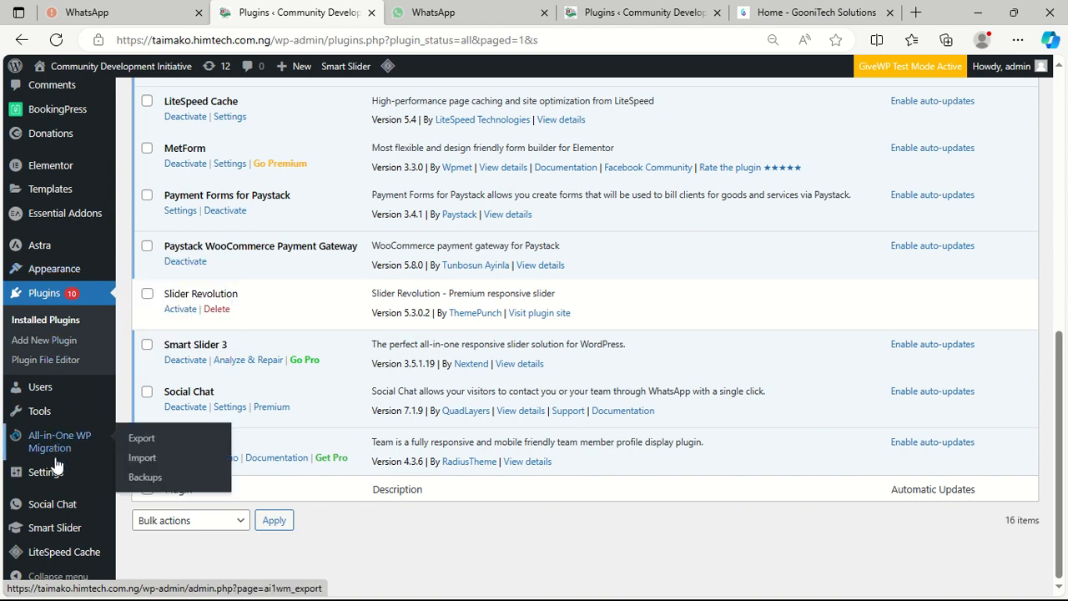
{"action": "mouse_move", "coordinate": [55, 476]}
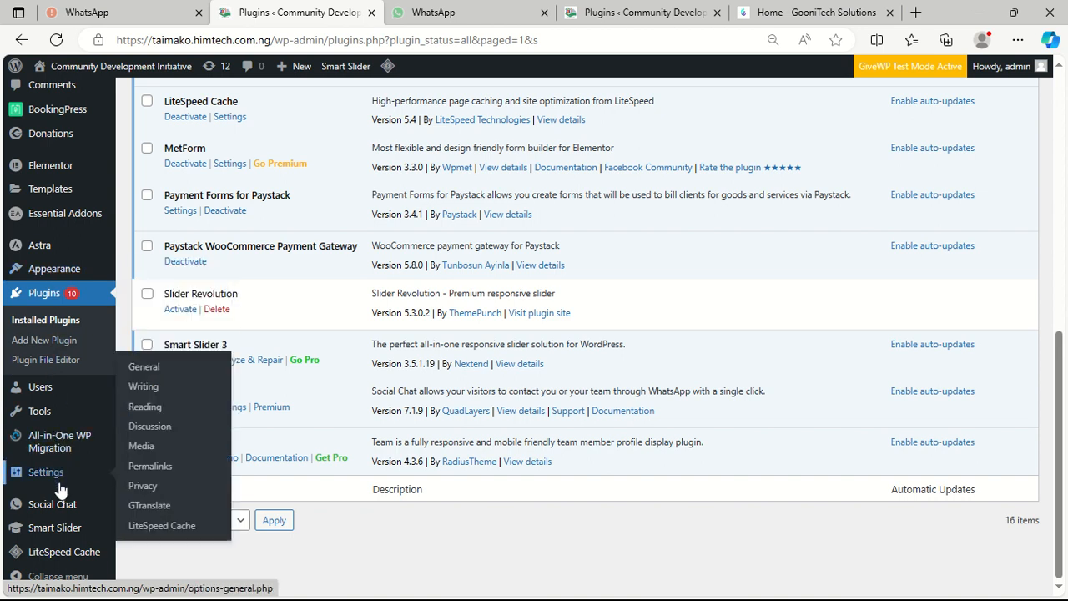
{"action": "left_click", "coordinate": [165, 512]}
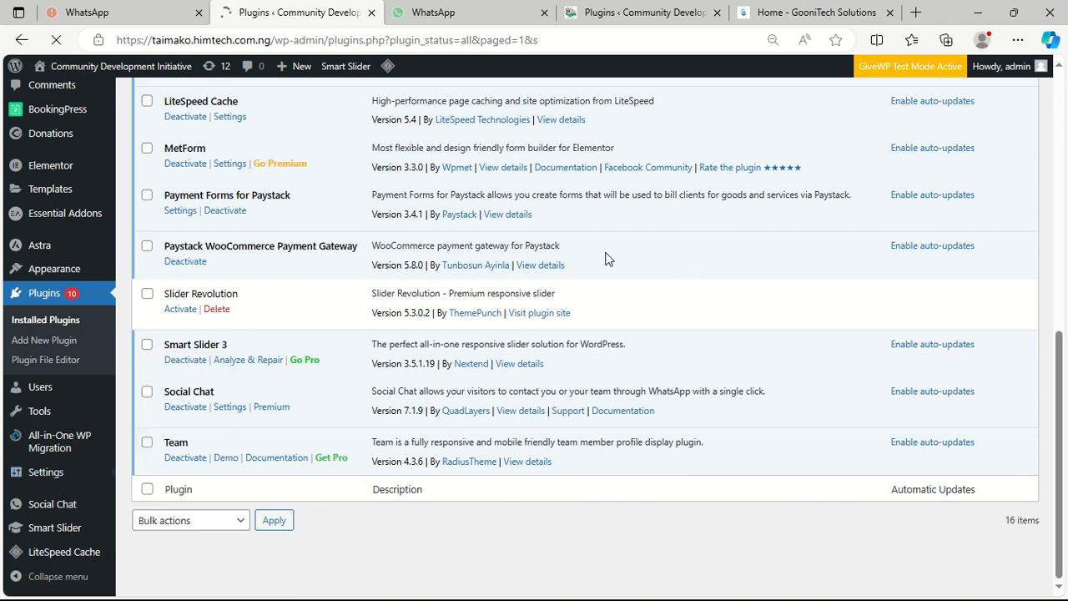
- Review GTranslate's widget options, widget preview and flag language selection
{"action": "scroll", "coordinate": [573, 288], "scroll_direction": "down", "scroll_amount": 2}
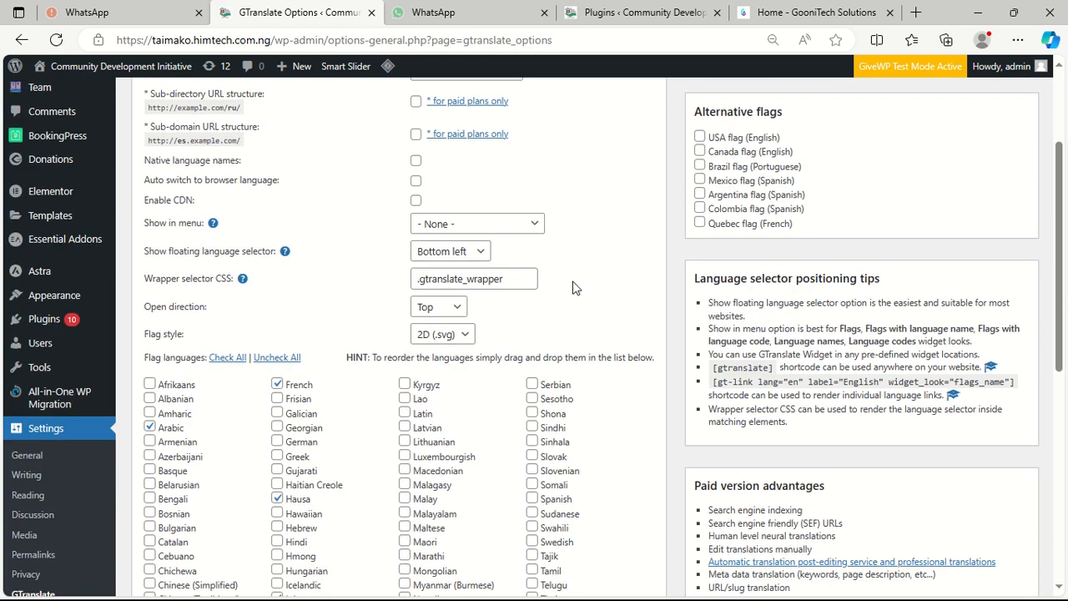
{"action": "scroll", "coordinate": [599, 280], "scroll_direction": "up", "scroll_amount": 2}
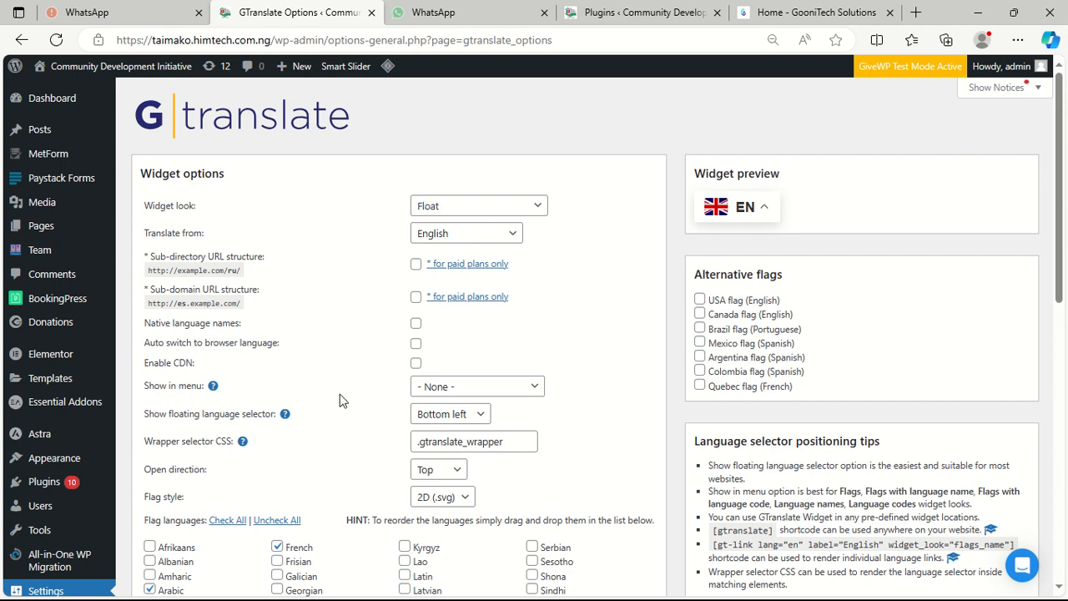
{"action": "scroll", "coordinate": [326, 376], "scroll_direction": "down", "scroll_amount": 1}
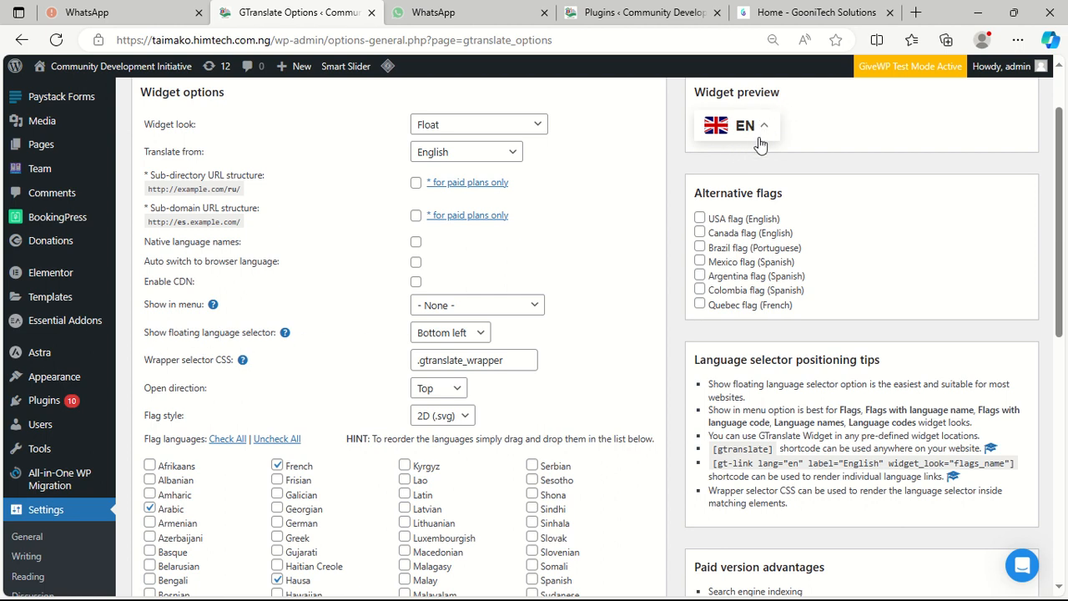
{"action": "scroll", "coordinate": [447, 420], "scroll_direction": "down", "scroll_amount": 3}
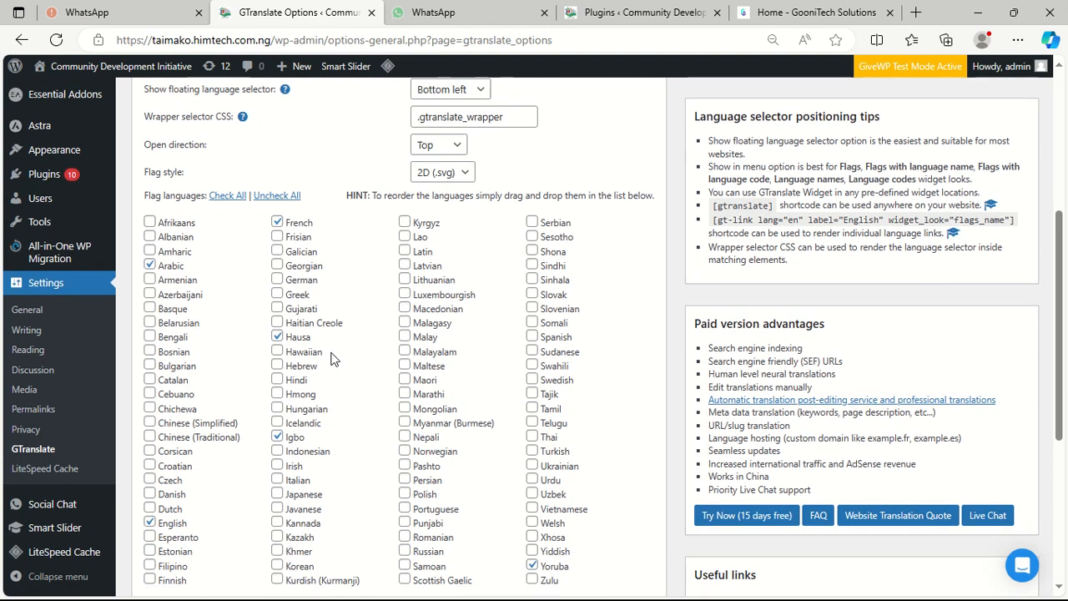
{"action": "scroll", "coordinate": [374, 315], "scroll_direction": "up", "scroll_amount": 2}
{"action": "scroll", "coordinate": [374, 315], "scroll_direction": "down", "scroll_amount": 1}
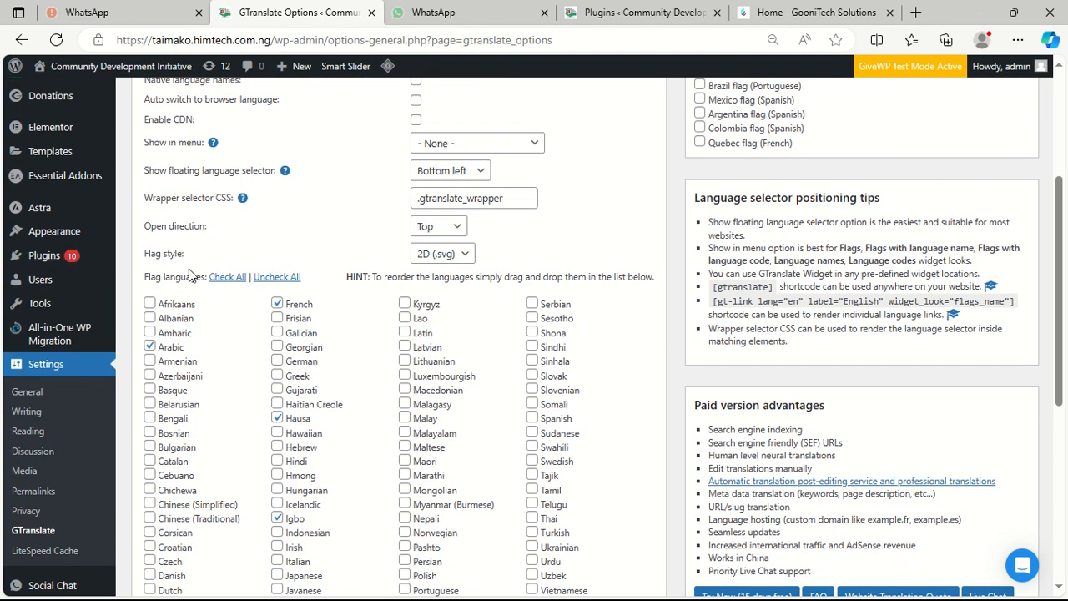
{"action": "scroll", "coordinate": [467, 238], "scroll_direction": "up", "scroll_amount": 1}
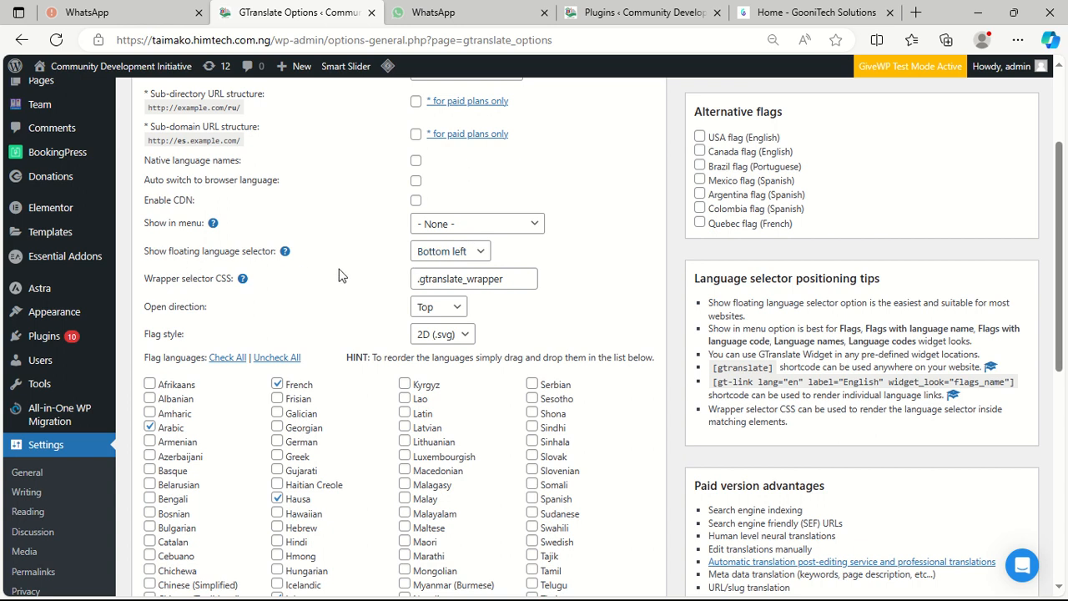
- Try Bottom as the open direction of the GTranslate language selector
{"action": "left_click", "coordinate": [446, 311]}
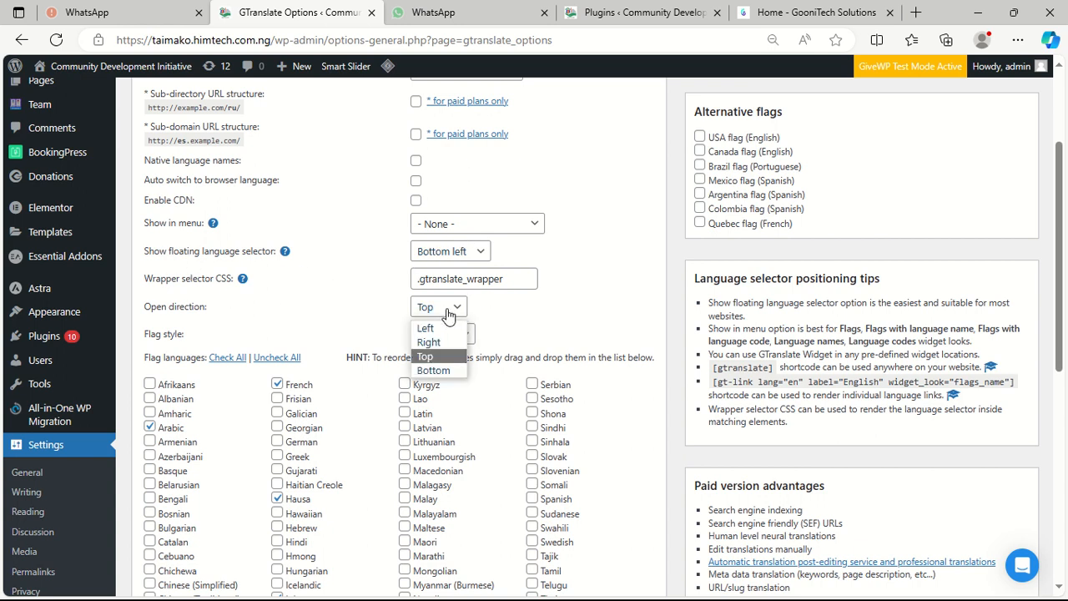
{"action": "left_click", "coordinate": [446, 372]}
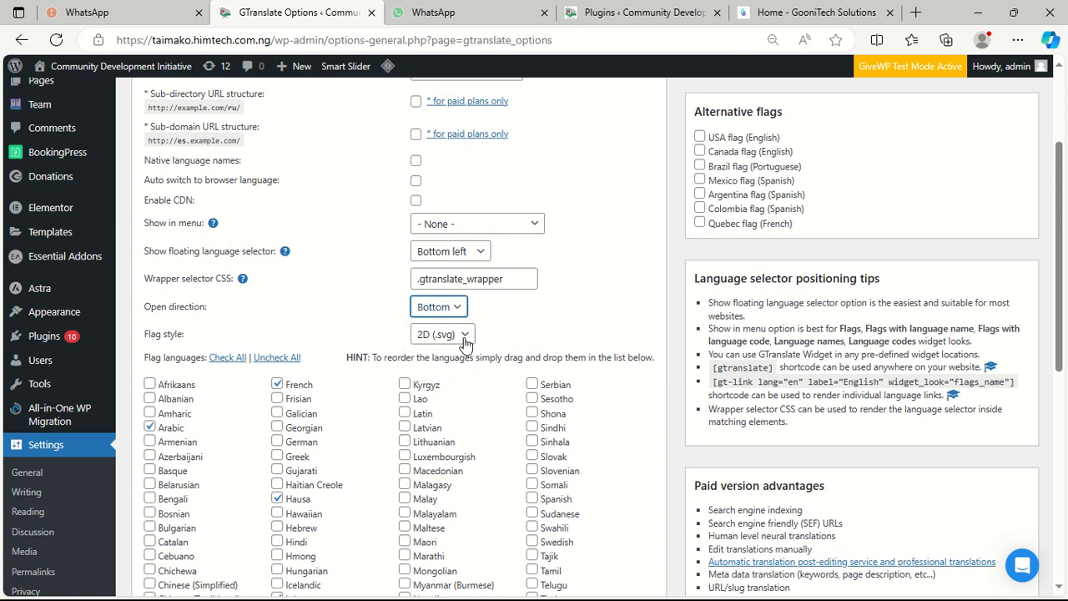
{"action": "scroll", "coordinate": [559, 275], "scroll_direction": "up", "scroll_amount": 1}
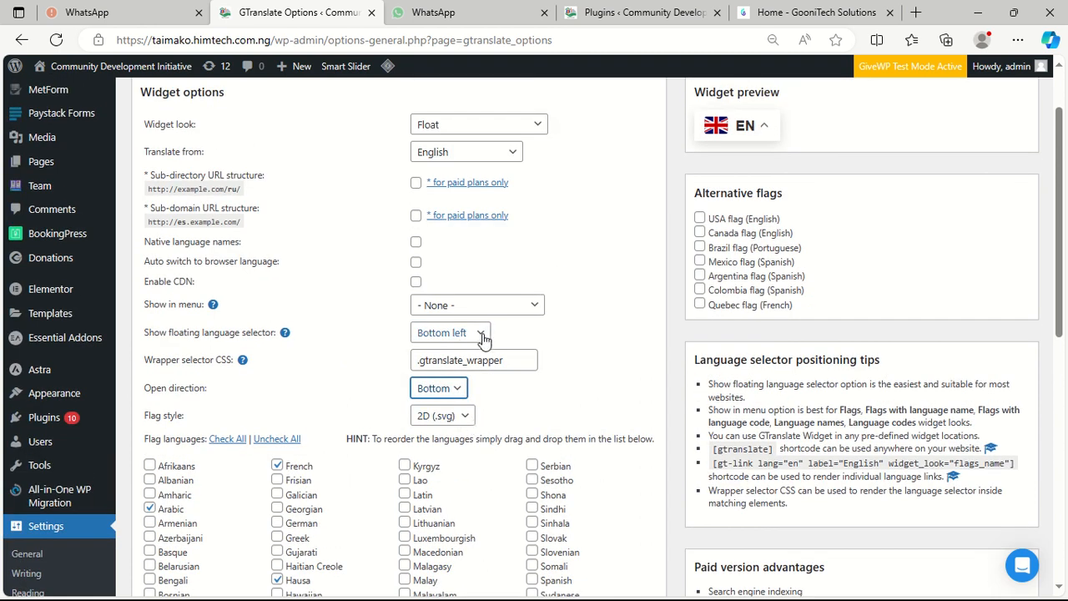
{"action": "left_click", "coordinate": [449, 394]}
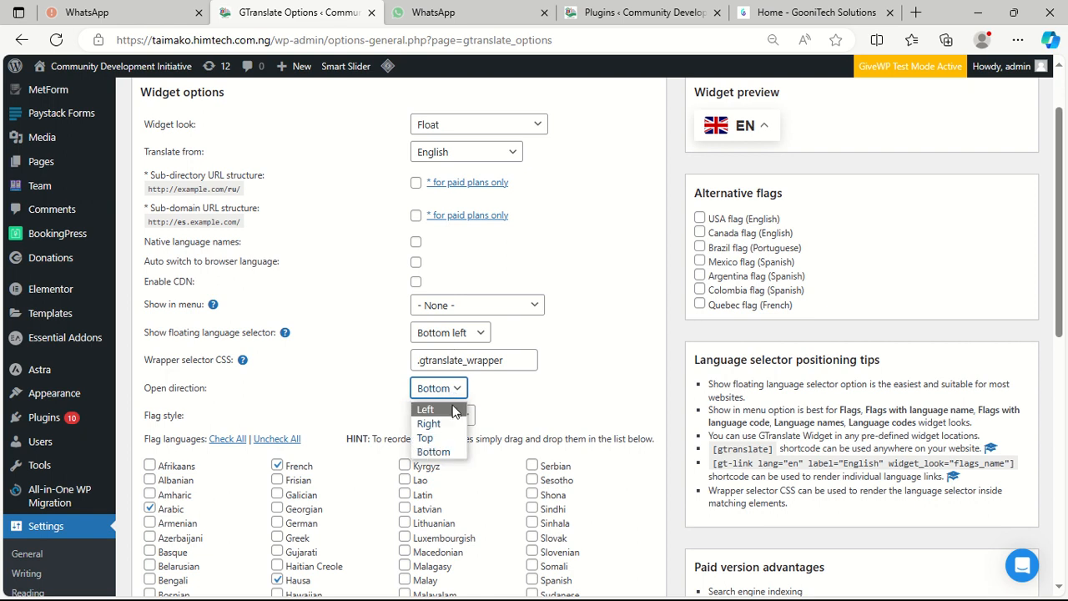
{"action": "left_click", "coordinate": [455, 438]}
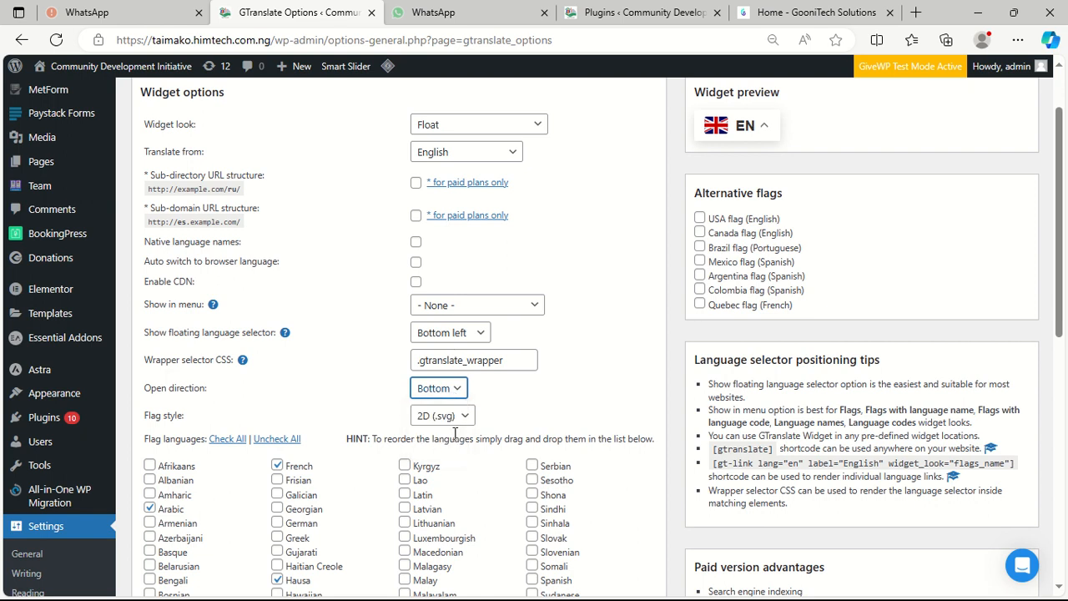
{"action": "left_click", "coordinate": [475, 335]}
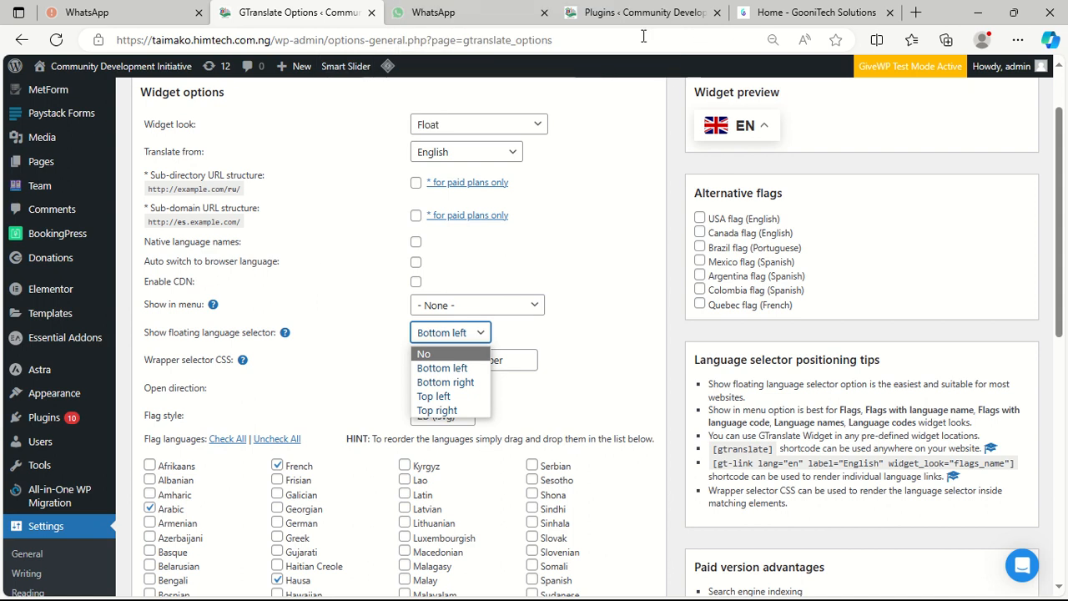
{"action": "left_click", "coordinate": [622, 13]}
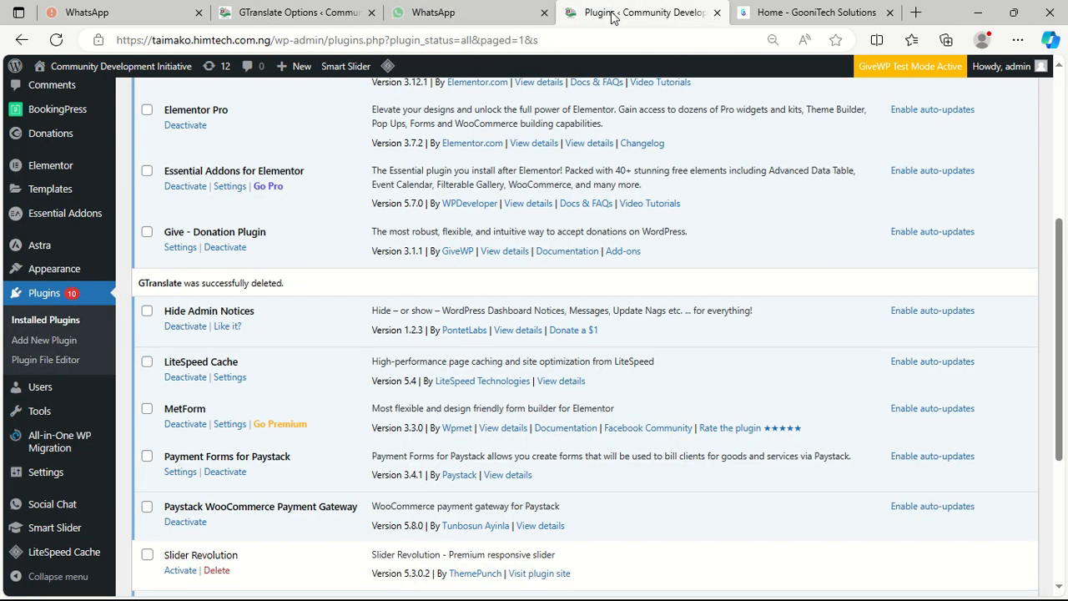
{"action": "left_click", "coordinate": [313, 14]}
- Add Hindi to the flag languages offered by the GTranslate widget
{"action": "scroll", "coordinate": [405, 392], "scroll_direction": "down", "scroll_amount": 3}
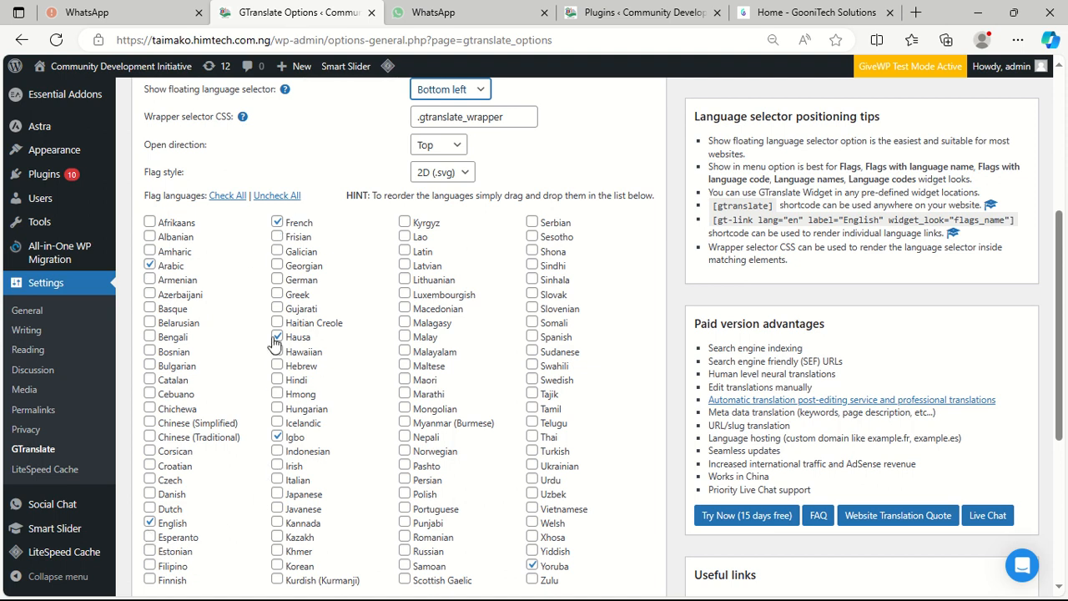
{"action": "scroll", "coordinate": [332, 523], "scroll_direction": "down", "scroll_amount": 1}
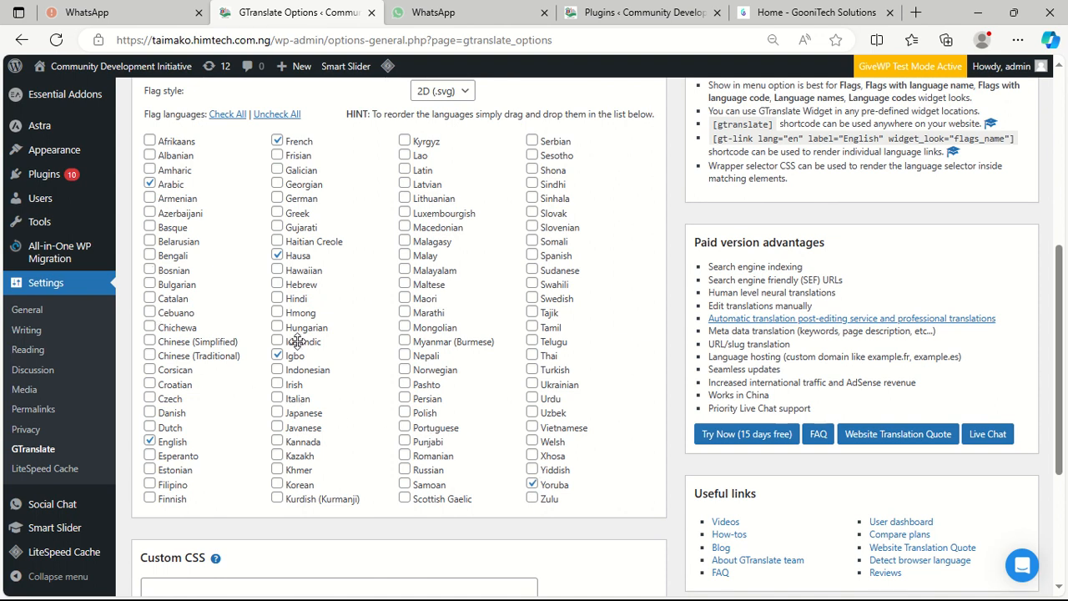
{"action": "left_click", "coordinate": [276, 299]}
{"action": "scroll", "coordinate": [405, 457], "scroll_direction": "up", "scroll_amount": 1}
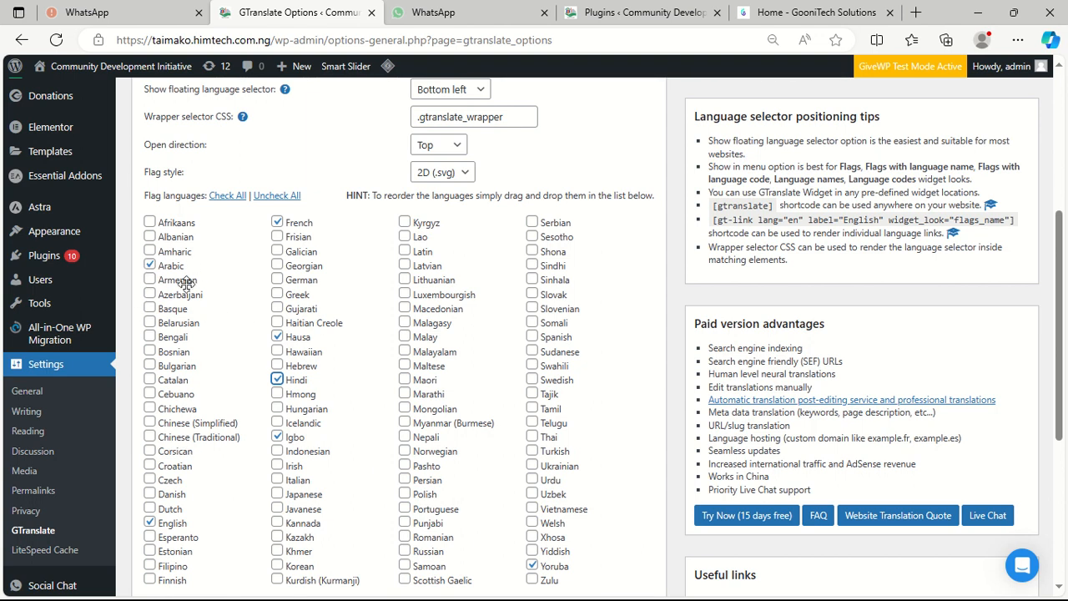
{"action": "scroll", "coordinate": [329, 491], "scroll_direction": "down", "scroll_amount": 2}
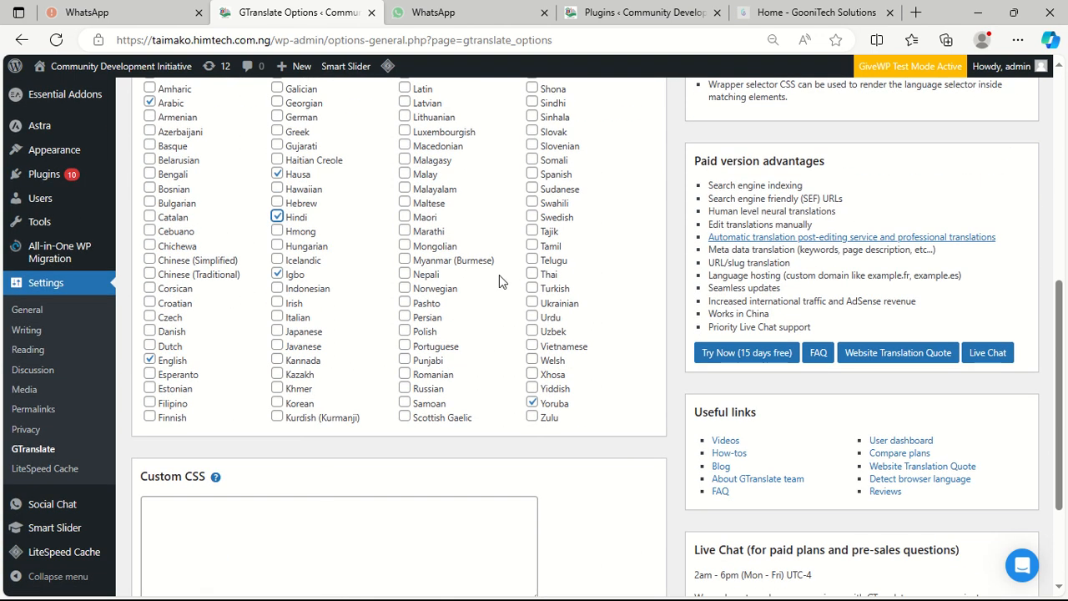
{"action": "scroll", "coordinate": [491, 421], "scroll_direction": "down", "scroll_amount": 2}
{"action": "scroll", "coordinate": [493, 422], "scroll_direction": "up", "scroll_amount": 8}
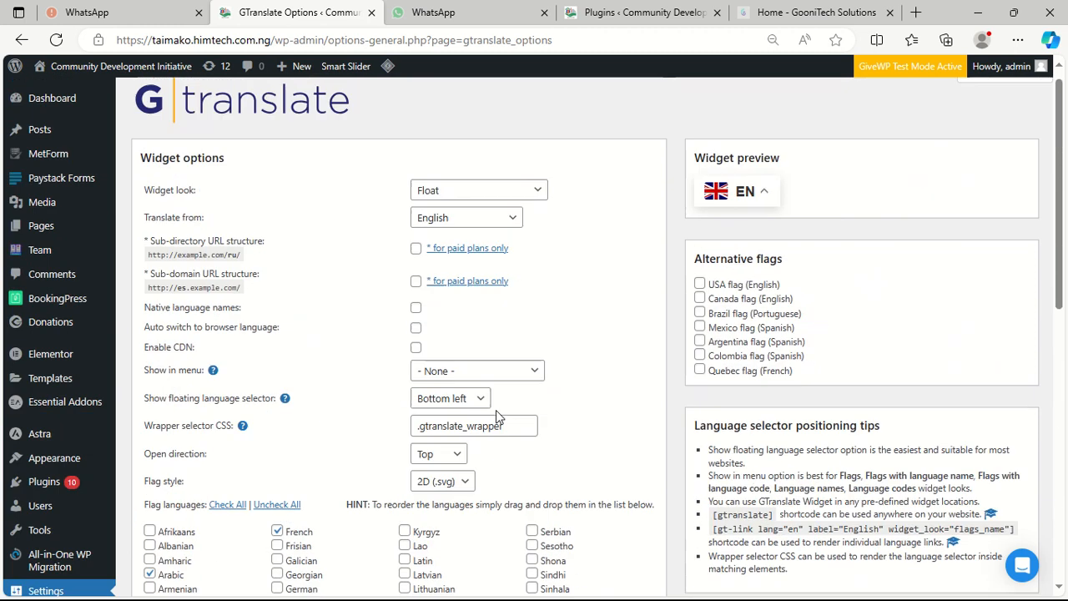
{"action": "scroll", "coordinate": [492, 422], "scroll_direction": "down", "scroll_amount": 8}
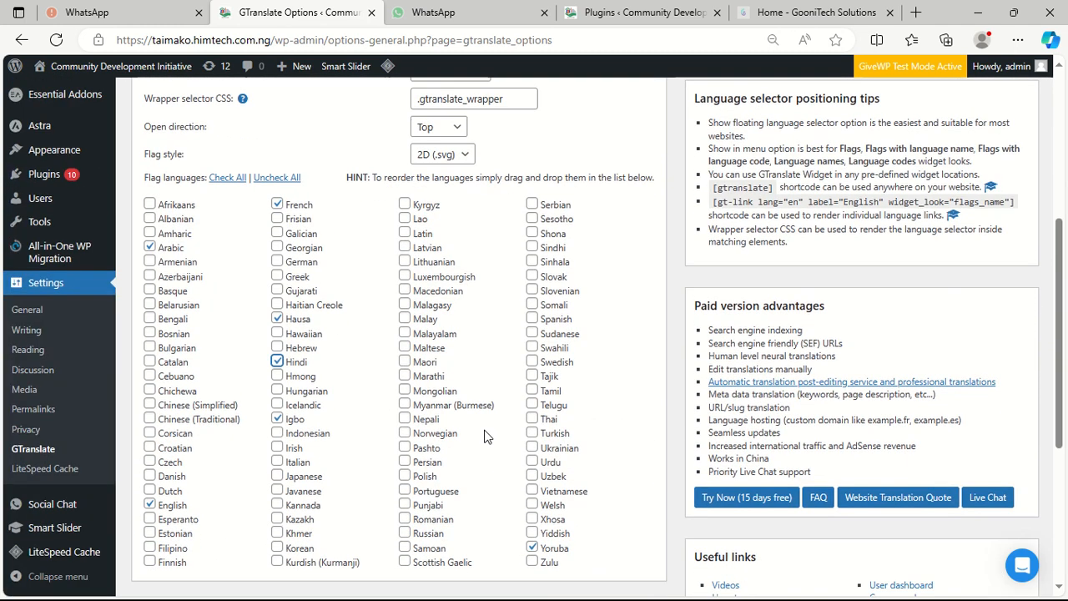
- Save the GTranslate settings and open the live site in a new browser tab
{"action": "left_click", "coordinate": [155, 491]}
{"action": "left_click", "coordinate": [156, 492]}
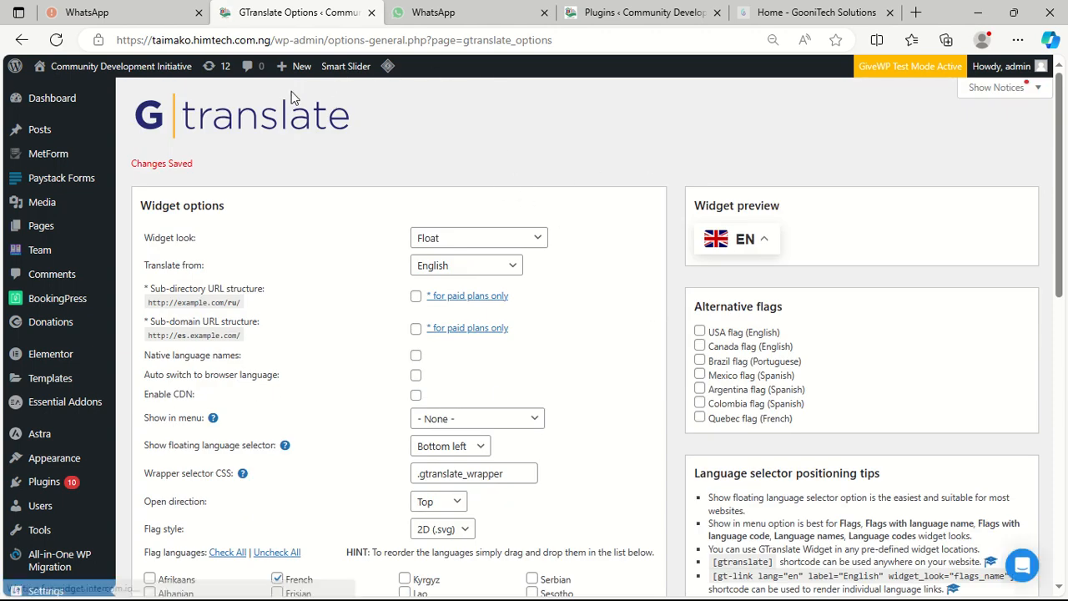
{"action": "mouse_move", "coordinate": [54, 77]}
{"action": "right_click", "coordinate": [46, 96]}
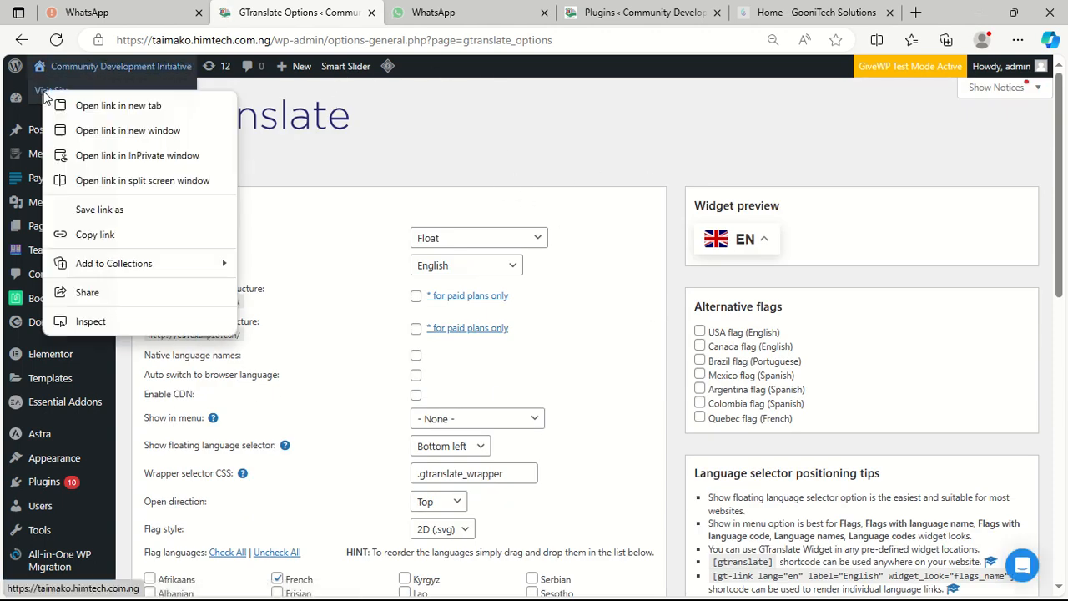
{"action": "left_click", "coordinate": [126, 105]}
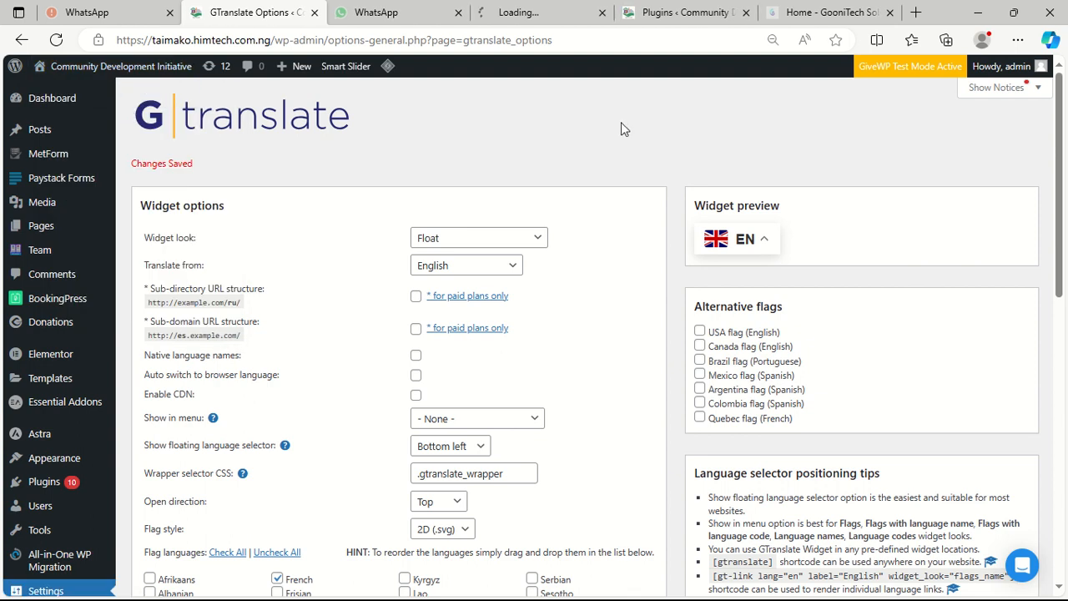
{"action": "left_click", "coordinate": [527, 12]}
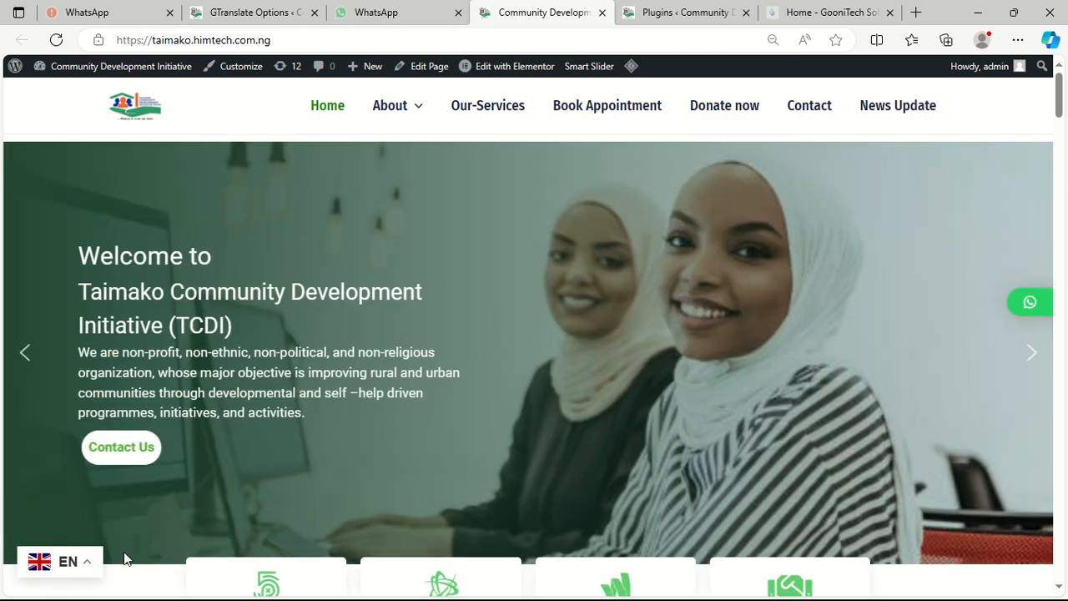
- Switch the live site to Arabic through the floating language selector and check the translation down the home page
{"action": "left_click", "coordinate": [83, 567]}
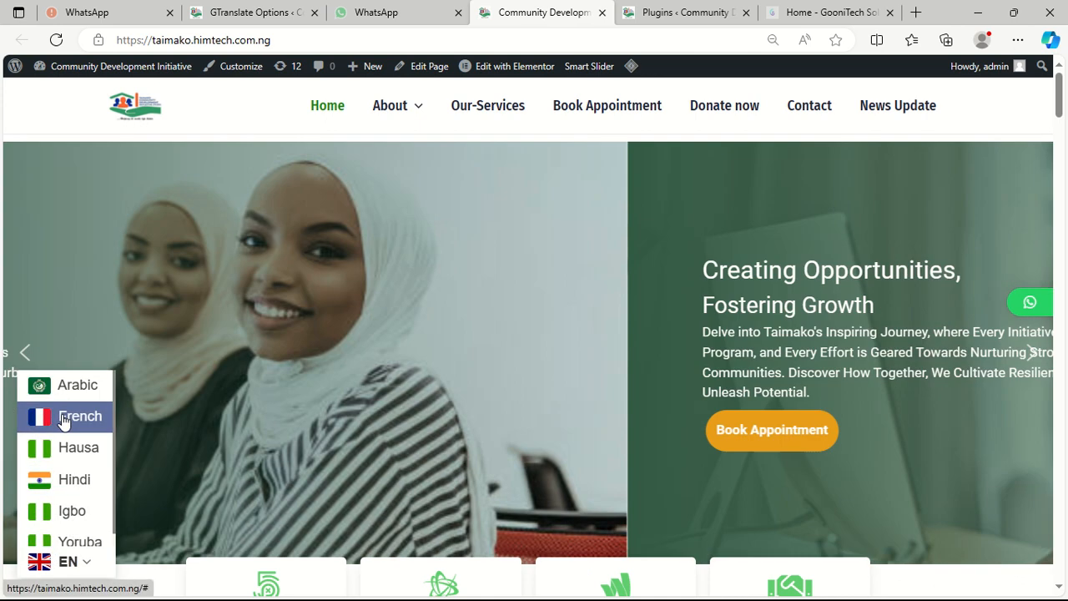
{"action": "scroll", "coordinate": [52, 538], "scroll_direction": "down", "scroll_amount": 1}
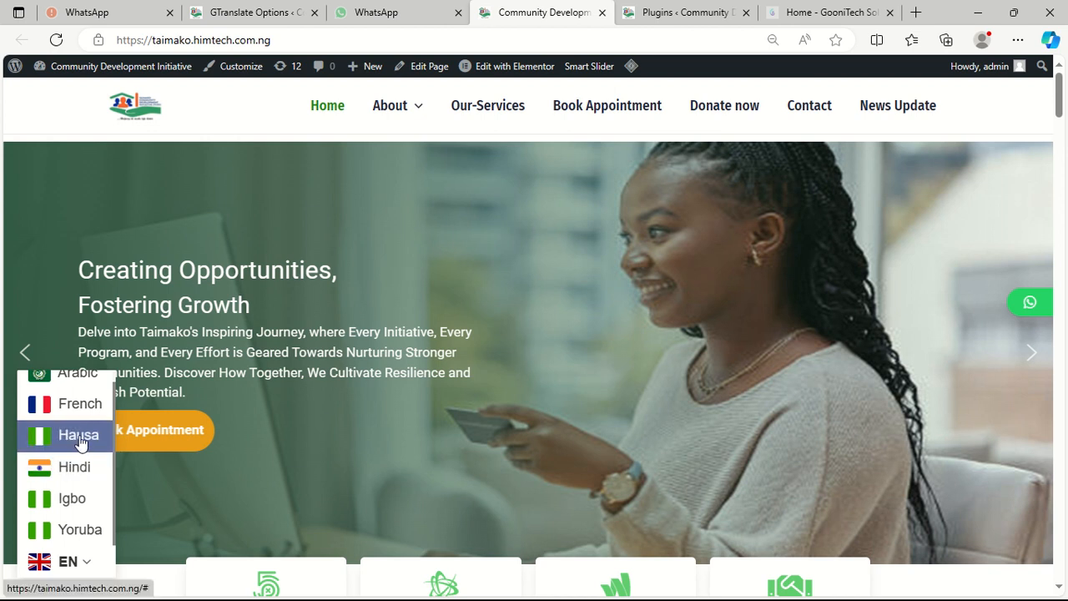
{"action": "scroll", "coordinate": [75, 450], "scroll_direction": "up", "scroll_amount": 1}
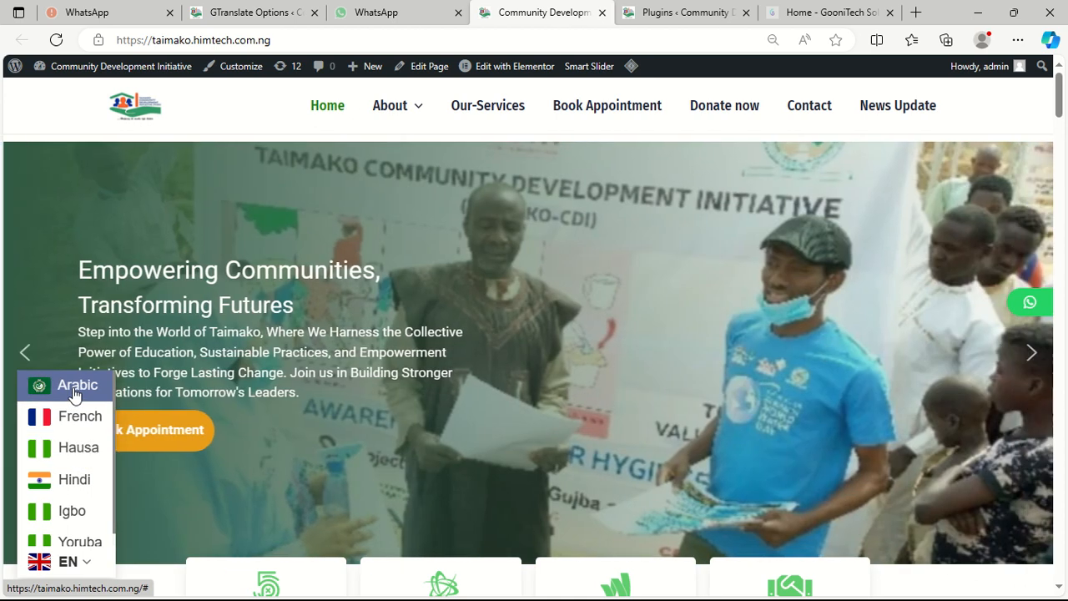
{"action": "left_click", "coordinate": [72, 385]}
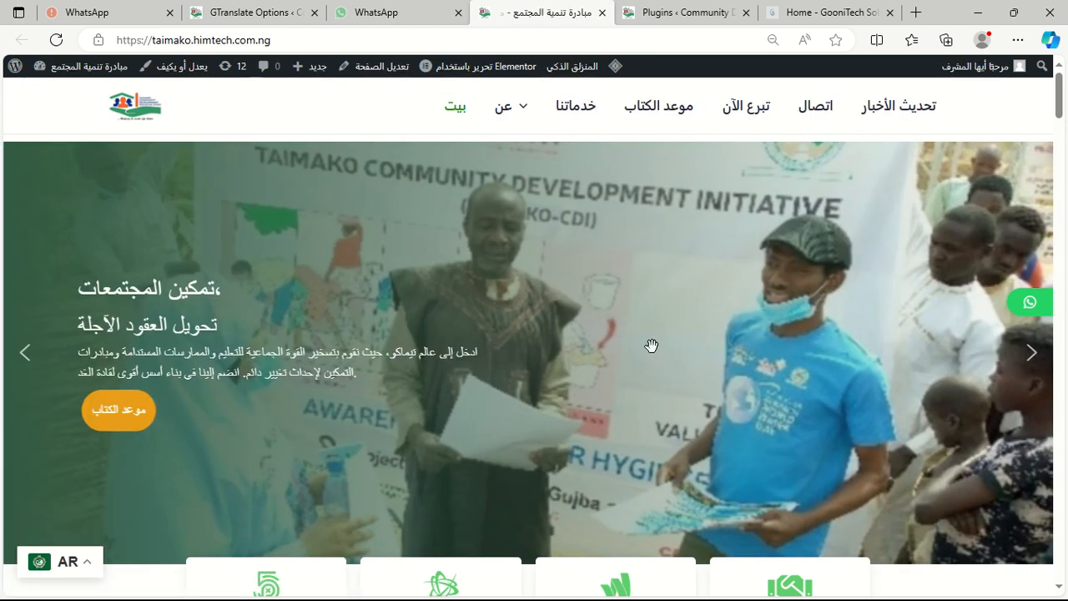
{"action": "scroll", "coordinate": [812, 347], "scroll_direction": "down", "scroll_amount": 15}
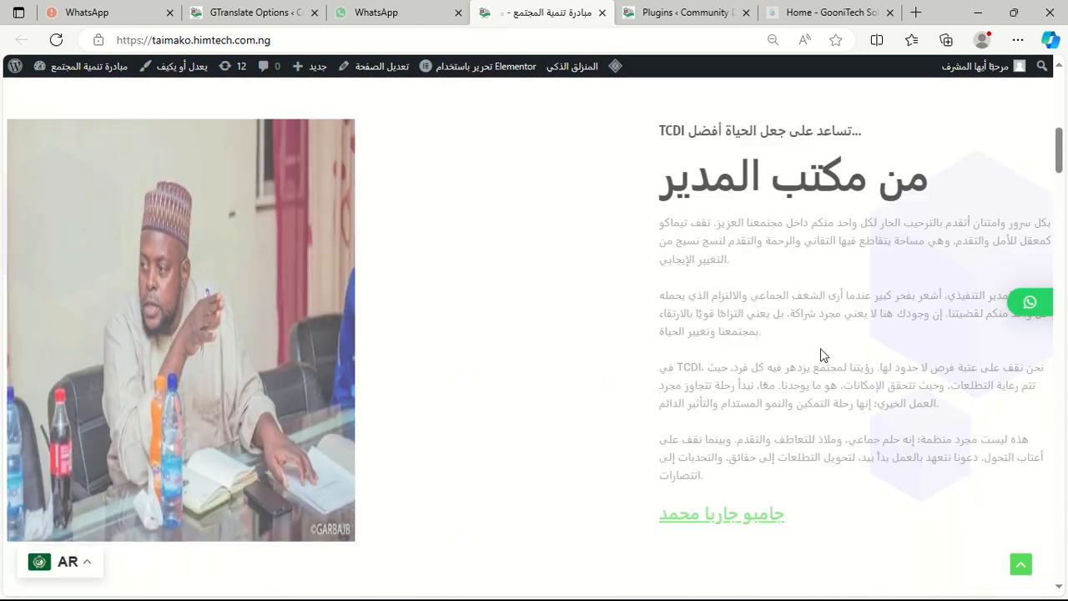
{"action": "scroll", "coordinate": [834, 327], "scroll_direction": "down", "scroll_amount": 10}
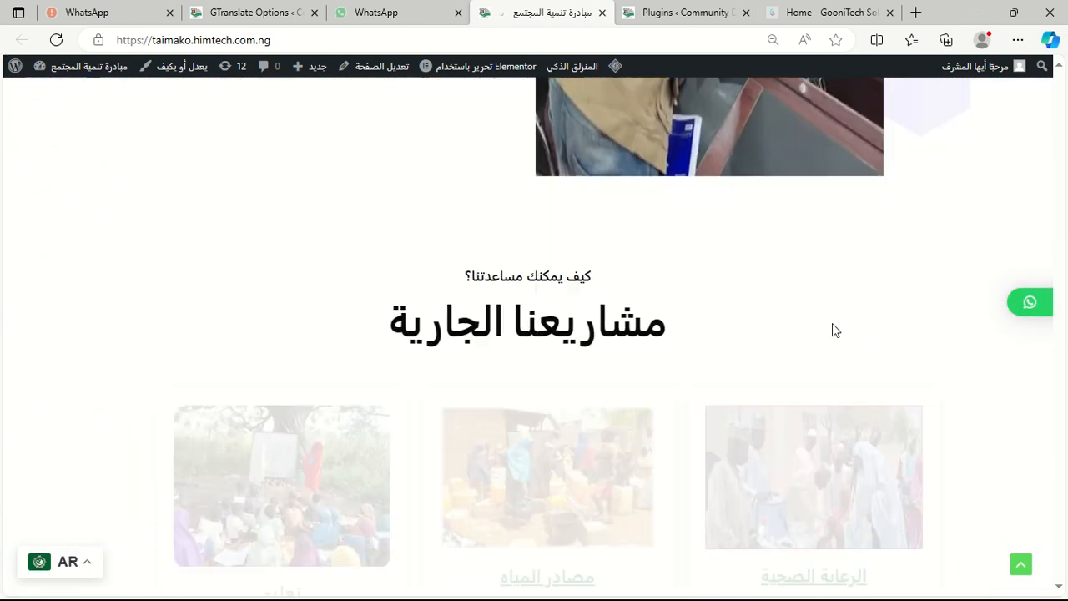
{"action": "scroll", "coordinate": [828, 328], "scroll_direction": "down", "scroll_amount": 10}
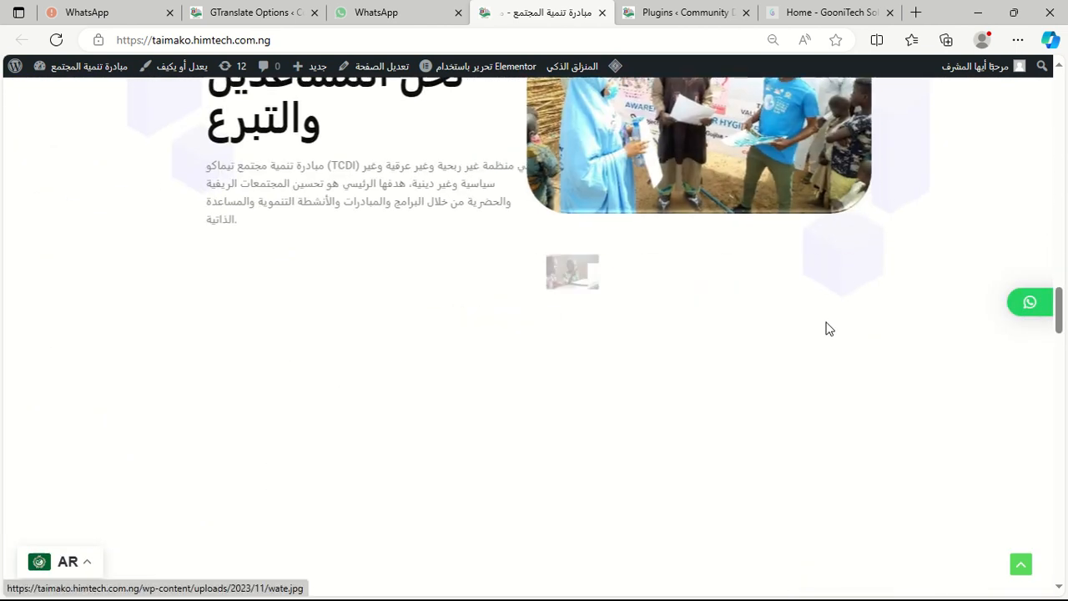
{"action": "scroll", "coordinate": [827, 326], "scroll_direction": "down", "scroll_amount": 3}
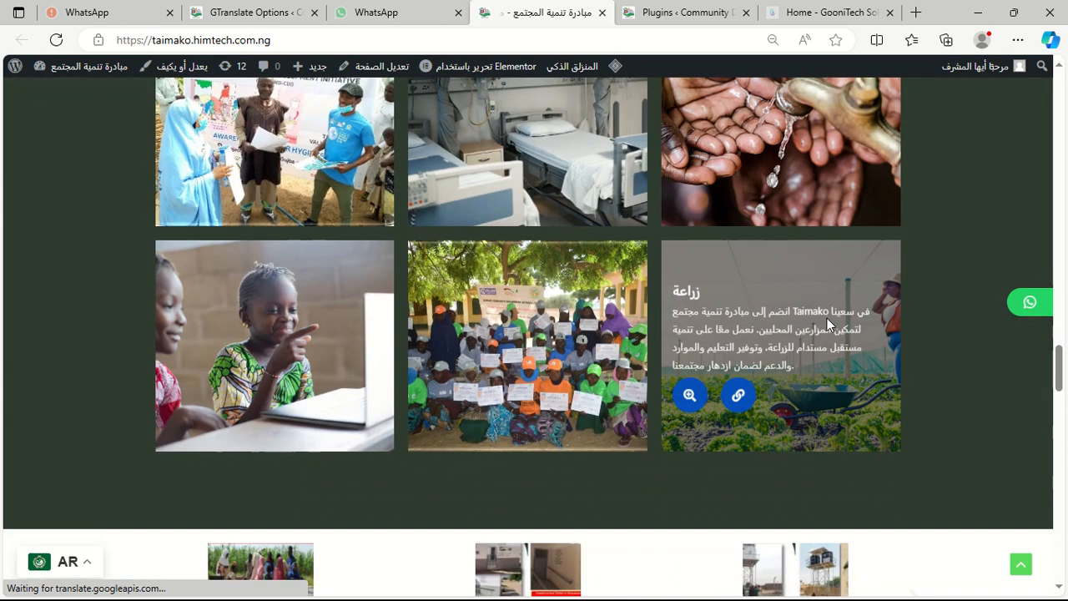
{"action": "scroll", "coordinate": [827, 324], "scroll_direction": "down", "scroll_amount": 3}
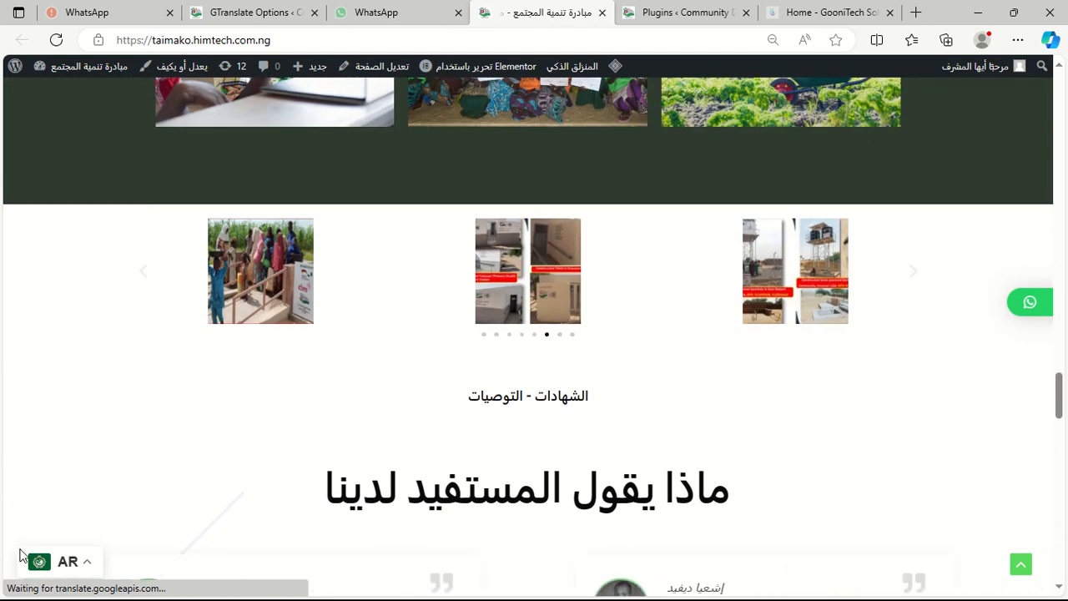
- Switch the live site to Hindi and check the translated home page sections and navigation
{"action": "left_click", "coordinate": [58, 562]}
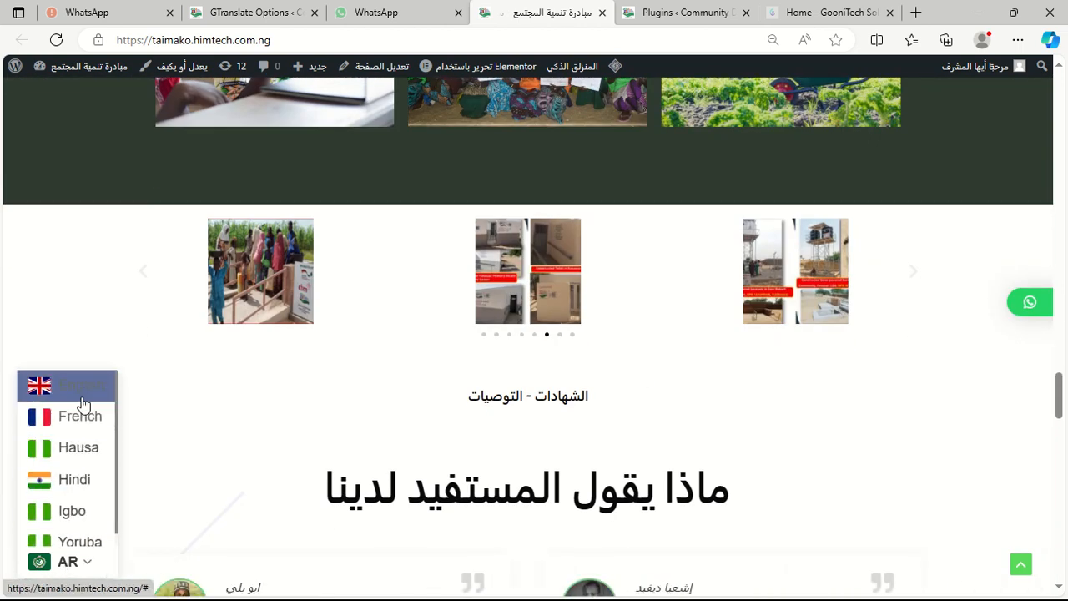
{"action": "left_click", "coordinate": [77, 480]}
{"action": "scroll", "coordinate": [926, 484], "scroll_direction": "up", "scroll_amount": 3}
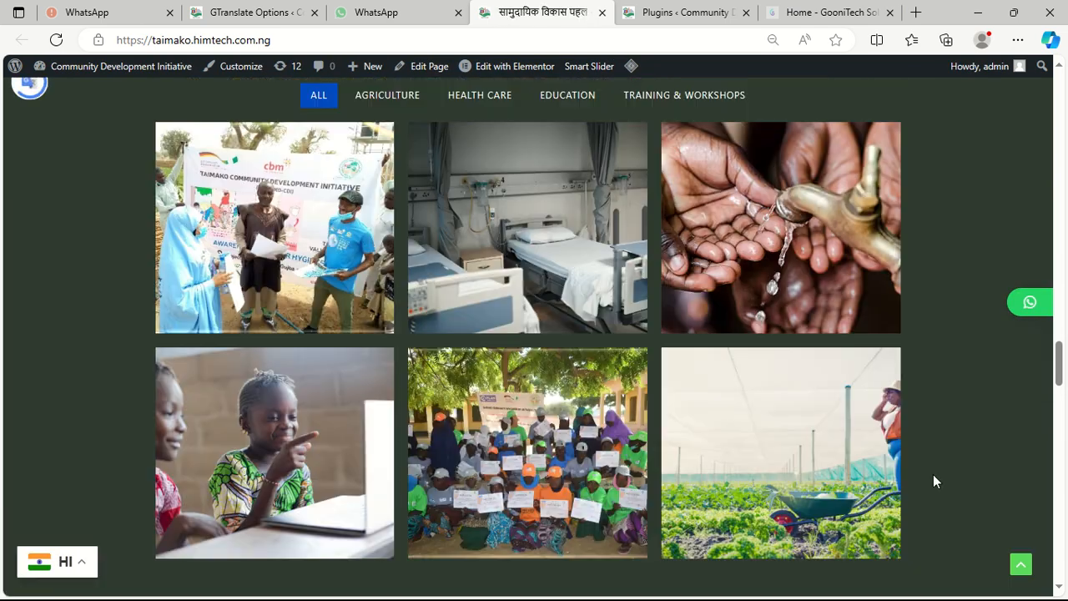
{"action": "scroll", "coordinate": [930, 476], "scroll_direction": "up", "scroll_amount": 6}
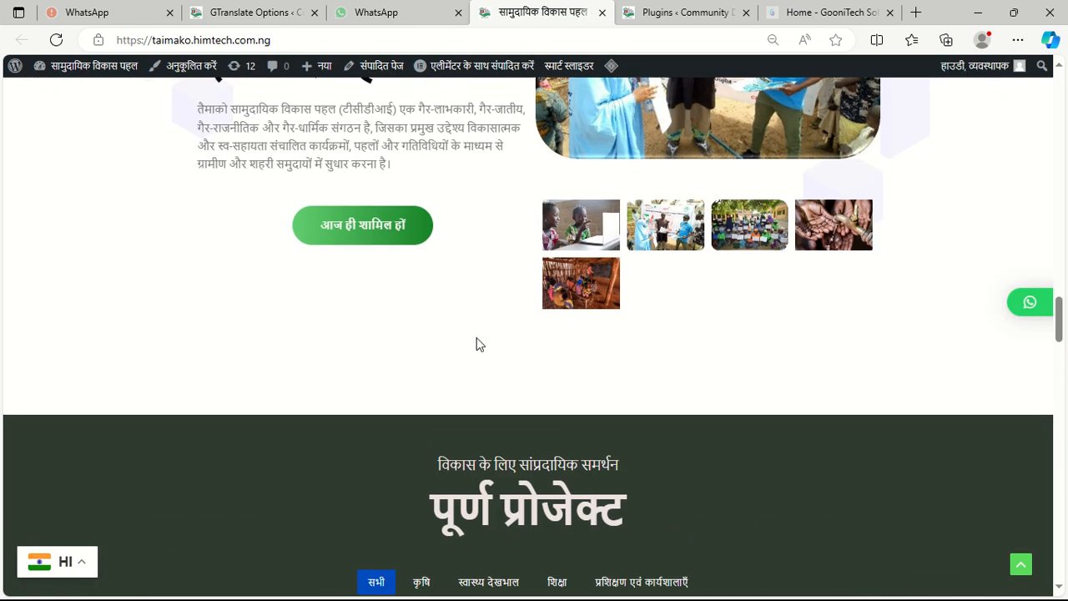
{"action": "scroll", "coordinate": [757, 362], "scroll_direction": "down", "scroll_amount": 4}
{"action": "scroll", "coordinate": [757, 358], "scroll_direction": "up", "scroll_amount": 12}
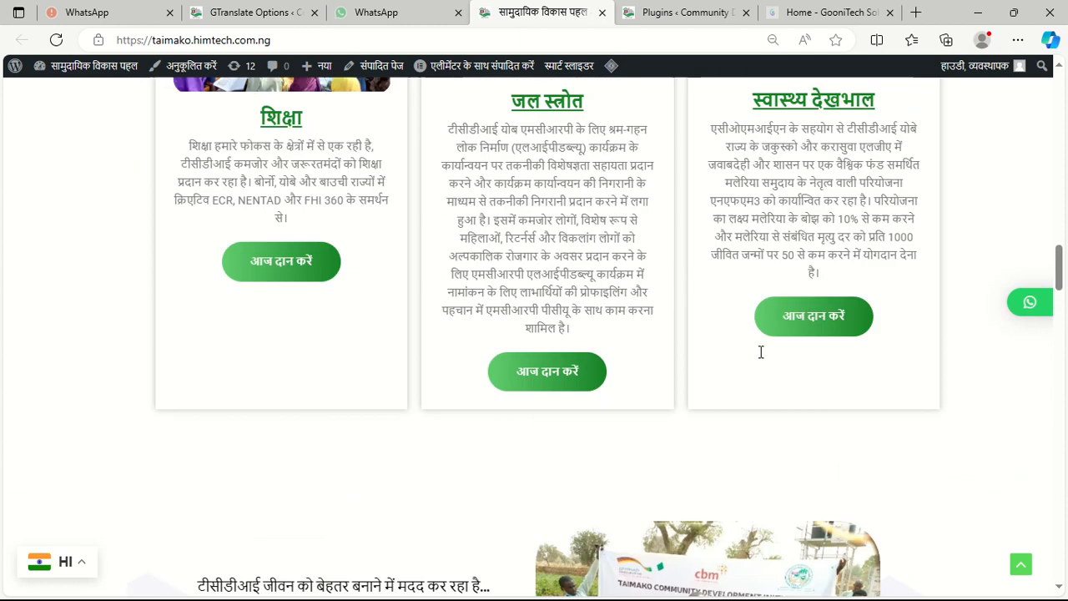
{"action": "scroll", "coordinate": [759, 354], "scroll_direction": "up", "scroll_amount": 15}
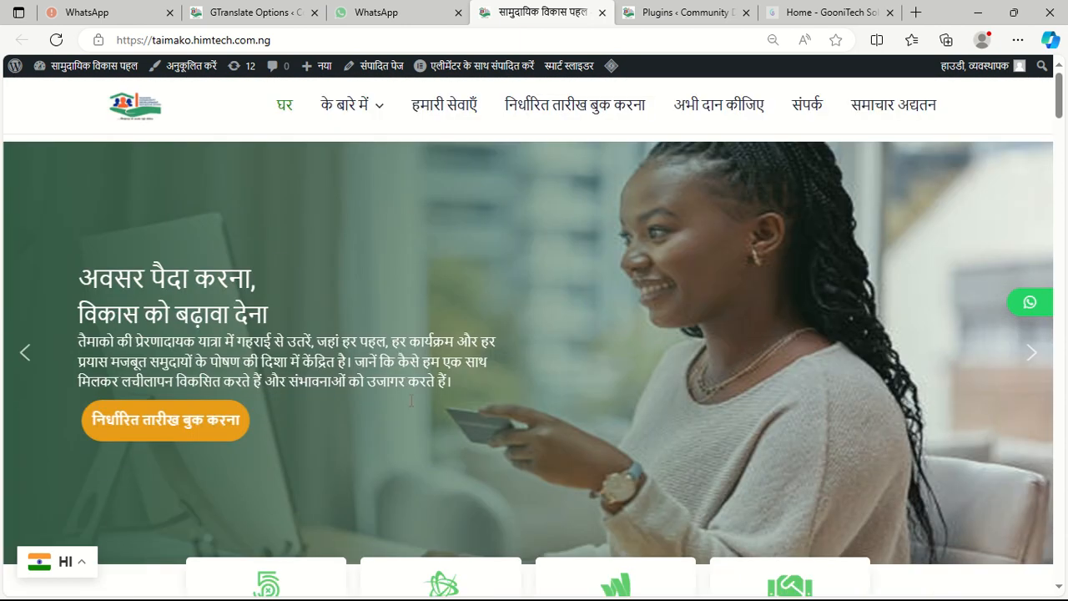
{"action": "scroll", "coordinate": [472, 370], "scroll_direction": "down", "scroll_amount": 9}
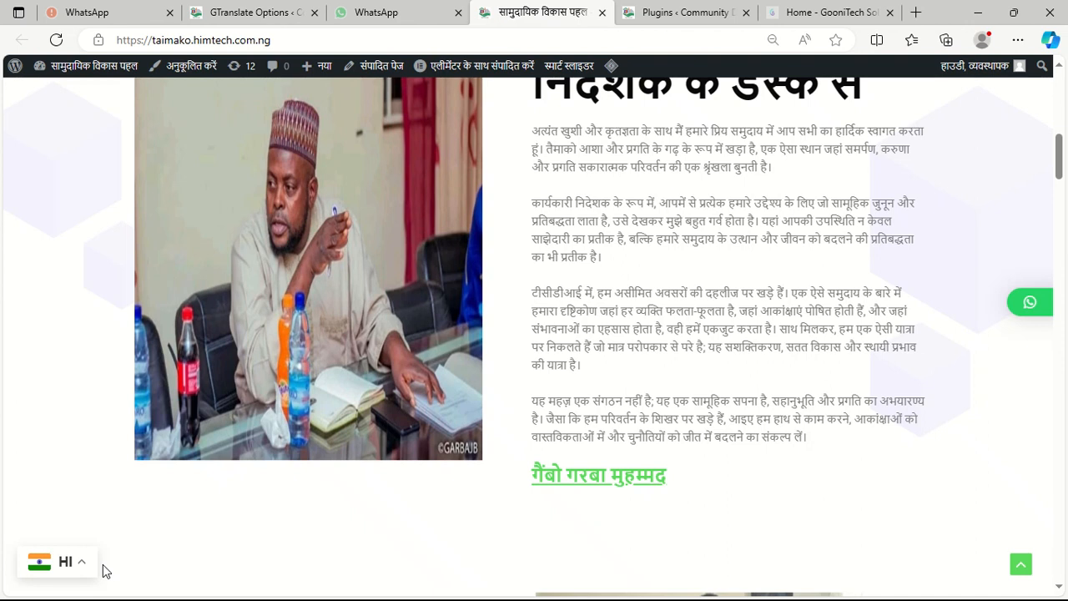
- Try the Yoruba translation of the home page, followed by the Hausa one
{"action": "left_click", "coordinate": [66, 563]}
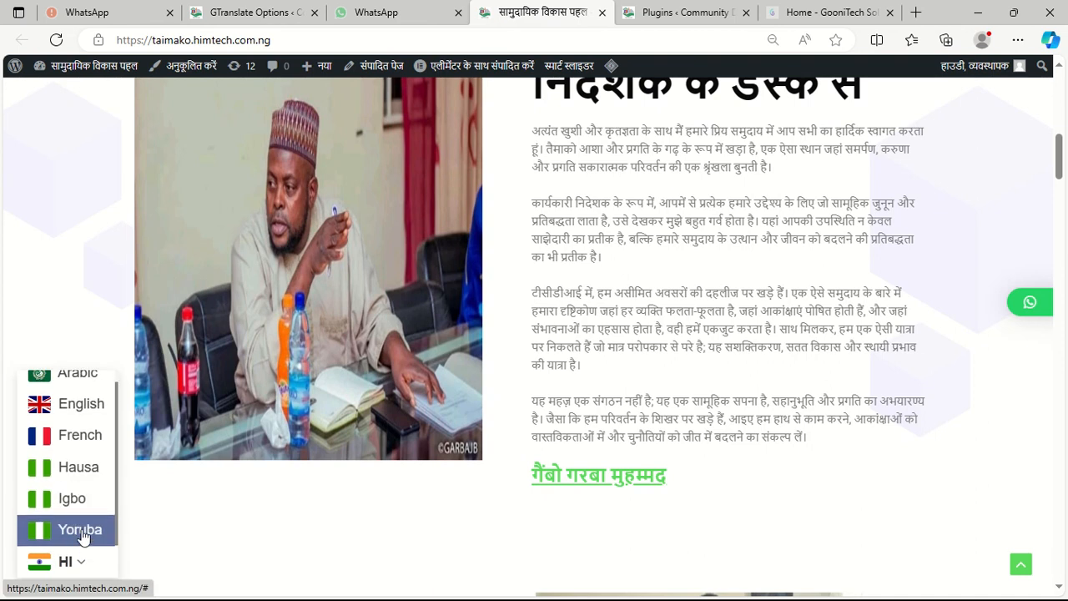
{"action": "left_click", "coordinate": [81, 537]}
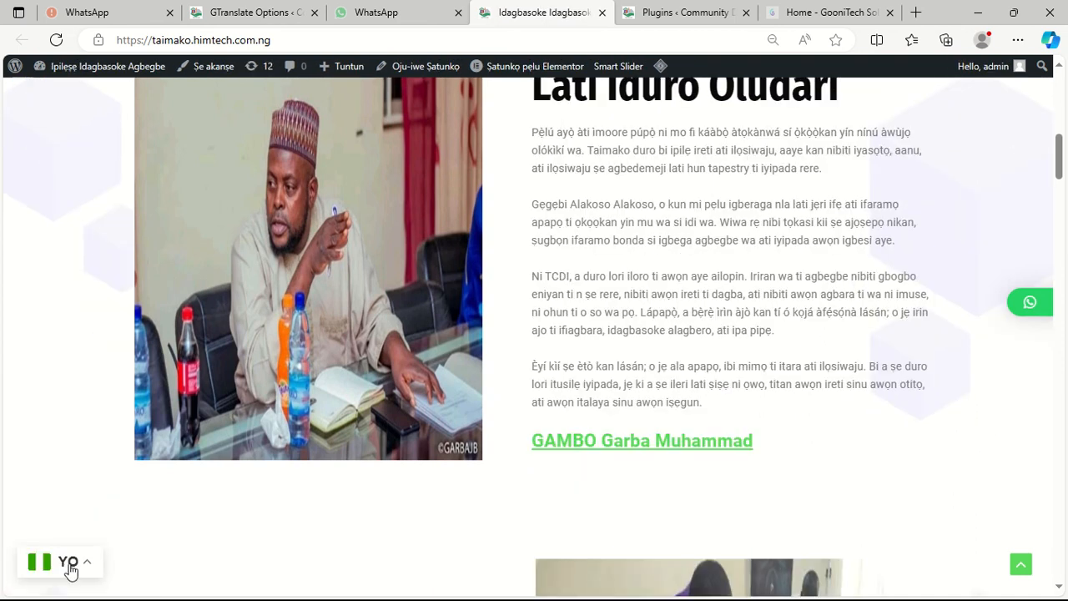
{"action": "left_click", "coordinate": [70, 564]}
{"action": "left_click", "coordinate": [67, 529]}
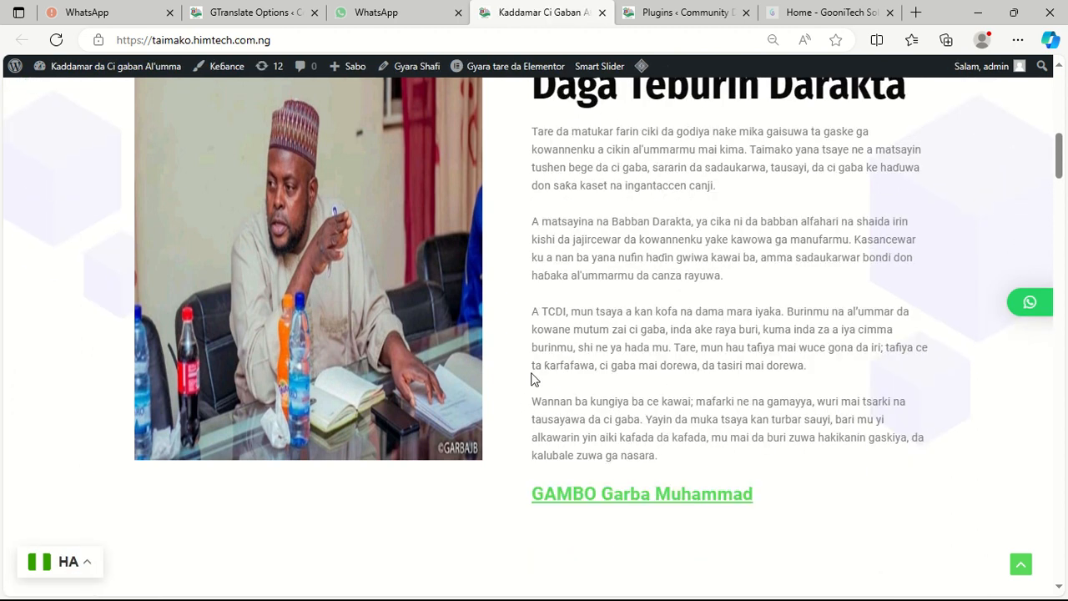
- Examine the Hausa translation throughout the home page, from the header and slider to the footer
{"action": "scroll", "coordinate": [655, 349], "scroll_direction": "up", "scroll_amount": 9}
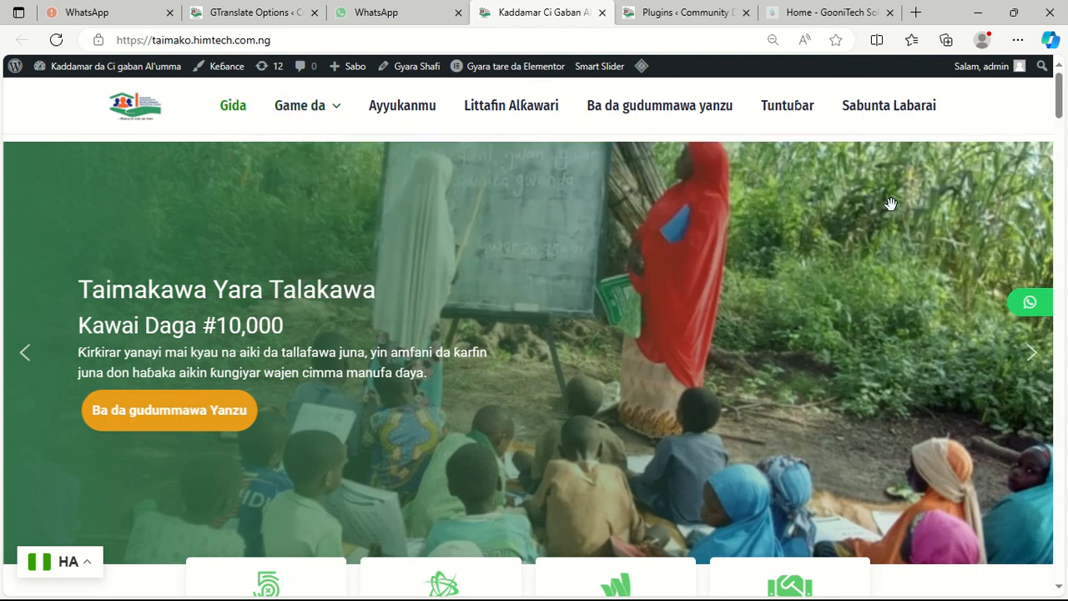
{"action": "scroll", "coordinate": [934, 244], "scroll_direction": "down", "scroll_amount": 3}
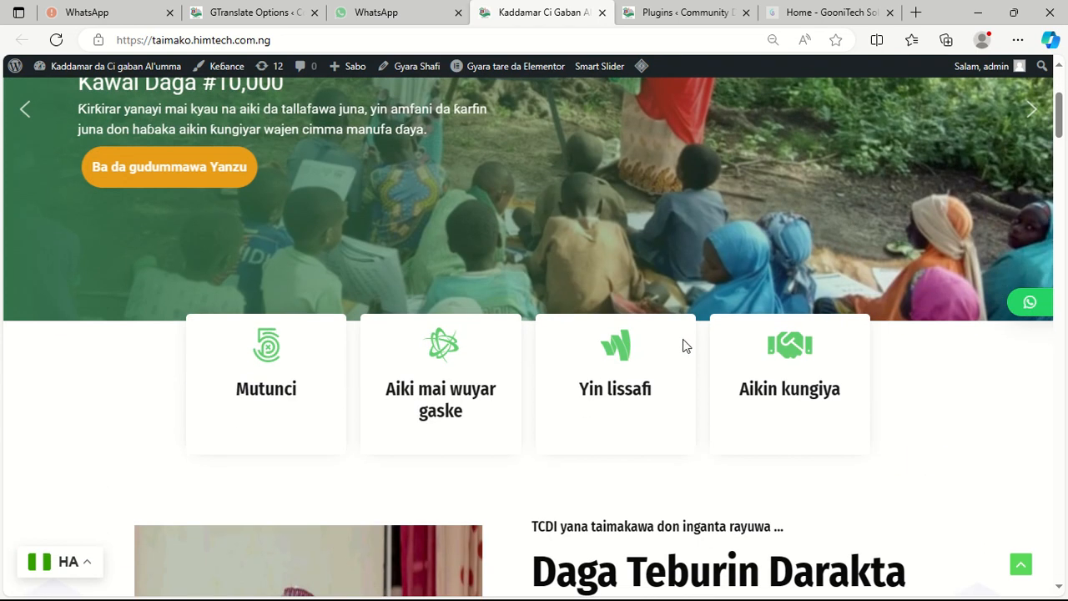
{"action": "scroll", "coordinate": [795, 308], "scroll_direction": "up", "scroll_amount": 3}
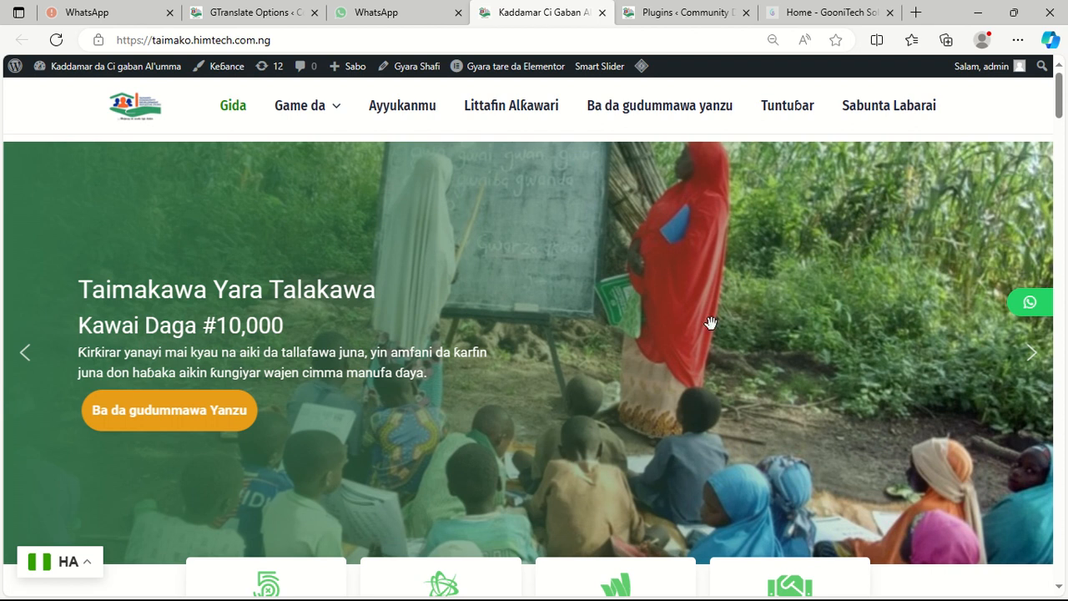
{"action": "scroll", "coordinate": [710, 322], "scroll_direction": "down", "scroll_amount": 10}
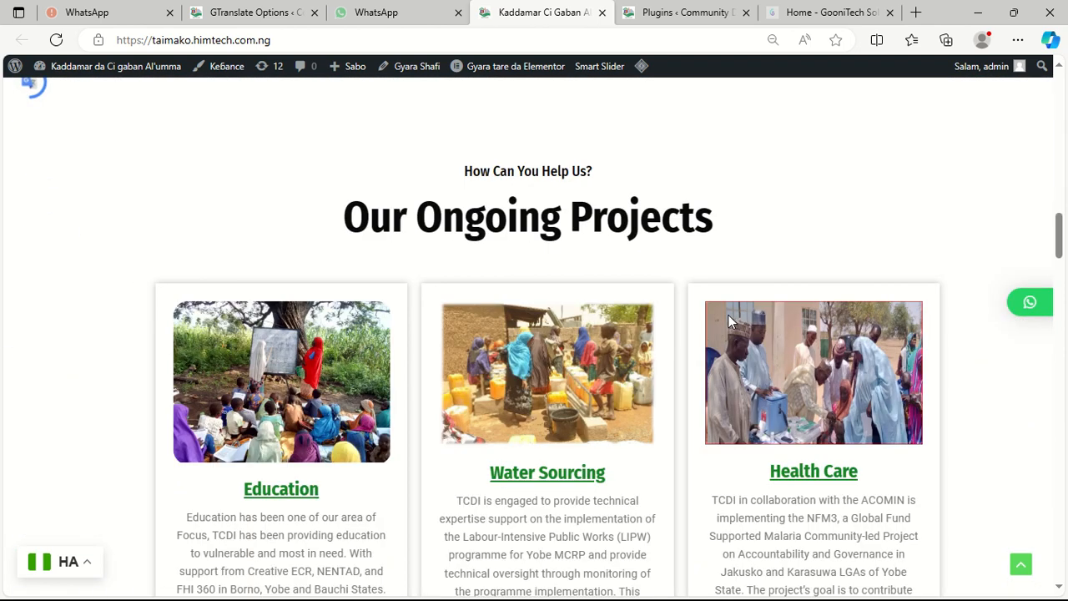
{"action": "scroll", "coordinate": [727, 320], "scroll_direction": "down", "scroll_amount": 15}
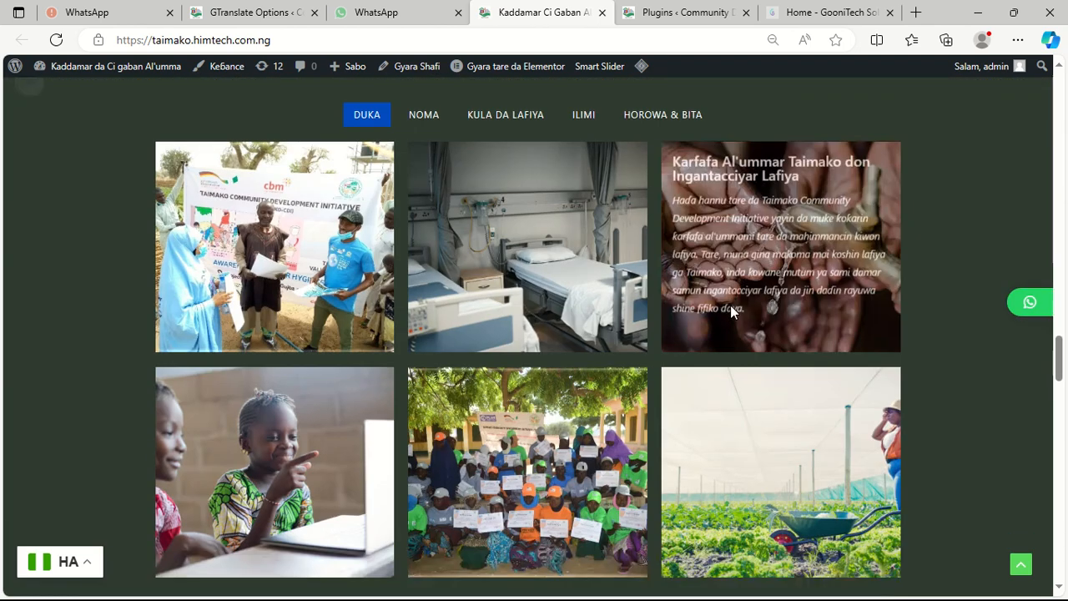
{"action": "scroll", "coordinate": [729, 304], "scroll_direction": "down", "scroll_amount": 15}
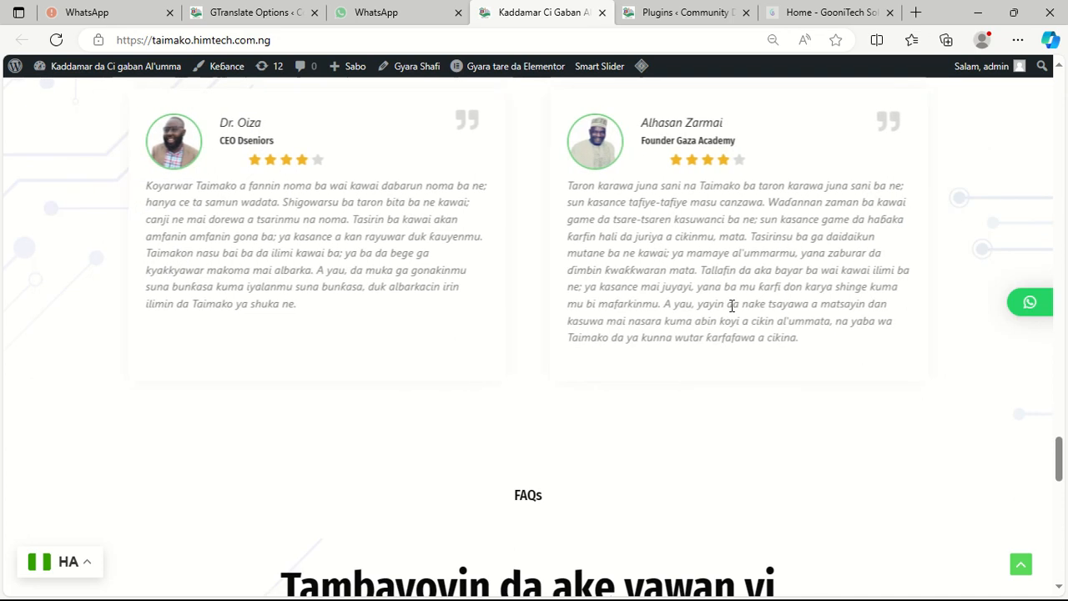
{"action": "scroll", "coordinate": [730, 309], "scroll_direction": "down", "scroll_amount": 10}
{"action": "scroll", "coordinate": [730, 312], "scroll_direction": "down", "scroll_amount": 5}
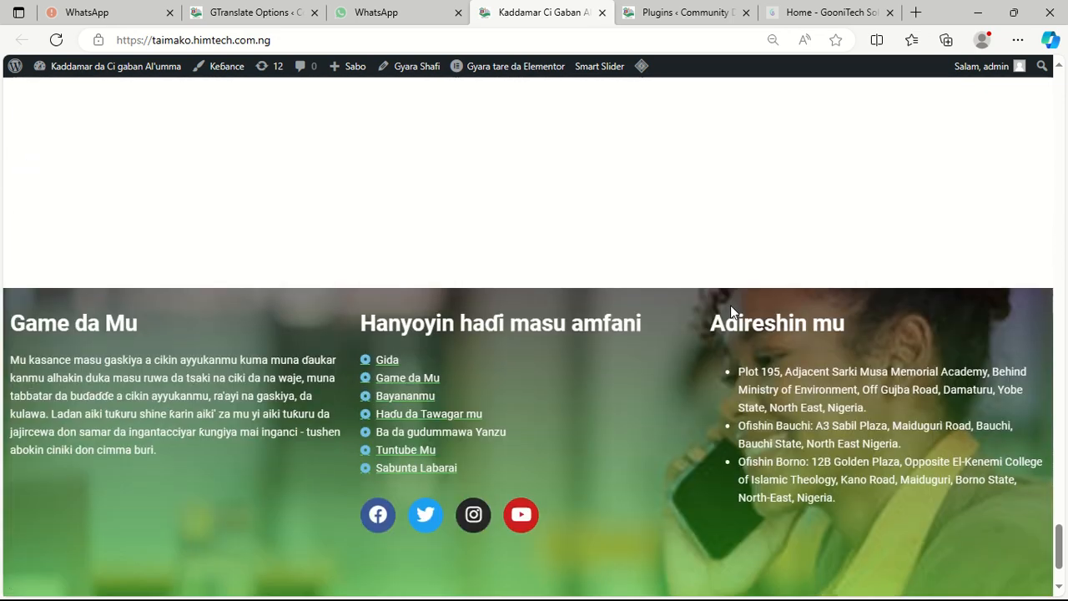
{"action": "scroll", "coordinate": [694, 446], "scroll_direction": "down", "scroll_amount": 2}
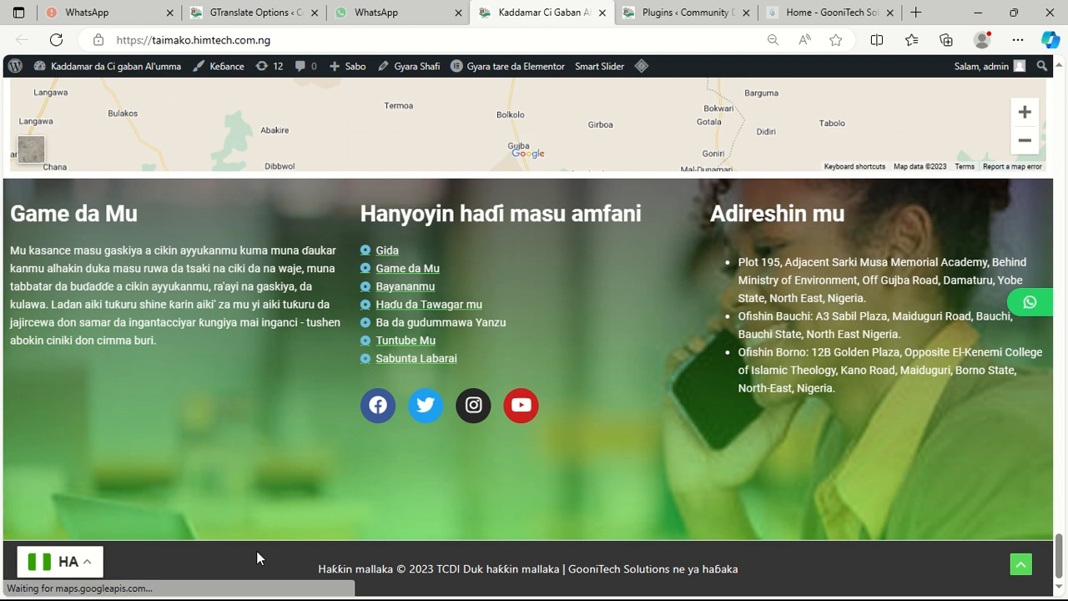
{"action": "scroll", "coordinate": [752, 505], "scroll_direction": "up", "scroll_amount": 20}
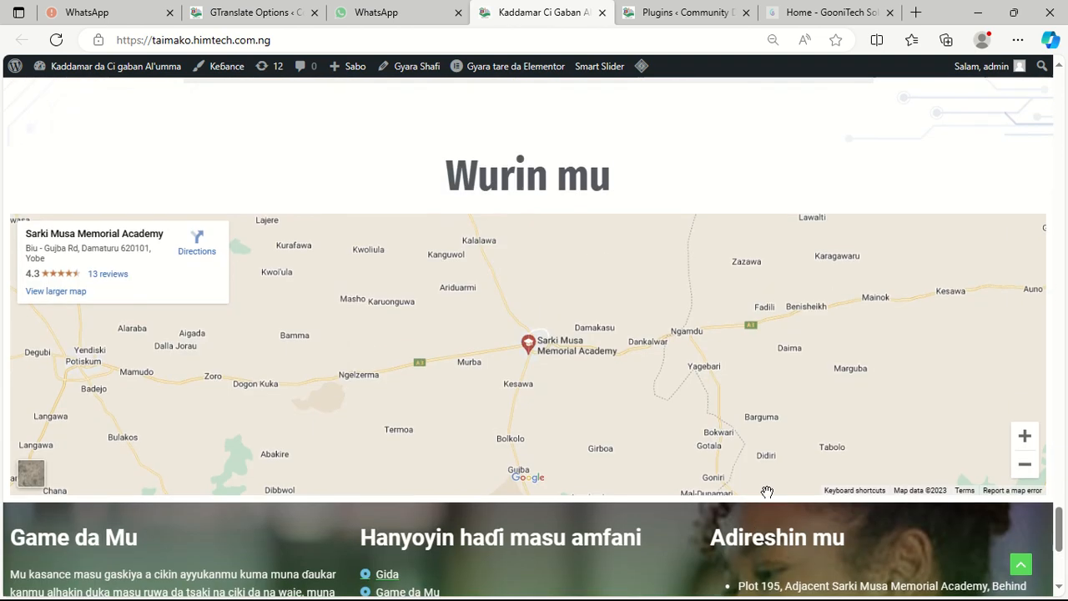
{"action": "scroll", "coordinate": [703, 419], "scroll_direction": "up", "scroll_amount": 15}
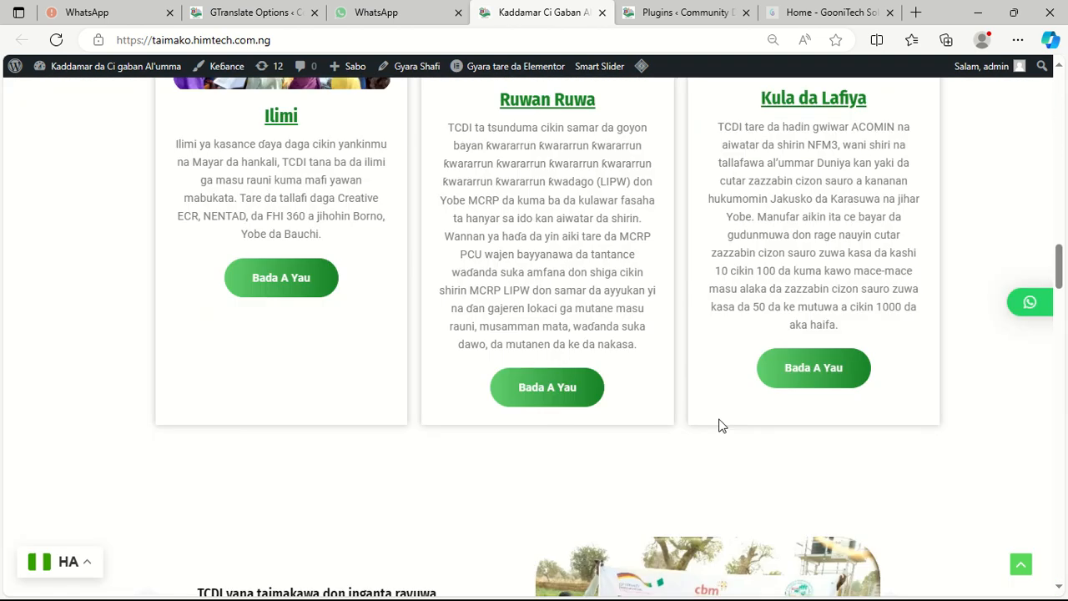
{"action": "scroll", "coordinate": [708, 302], "scroll_direction": "down", "scroll_amount": 10}
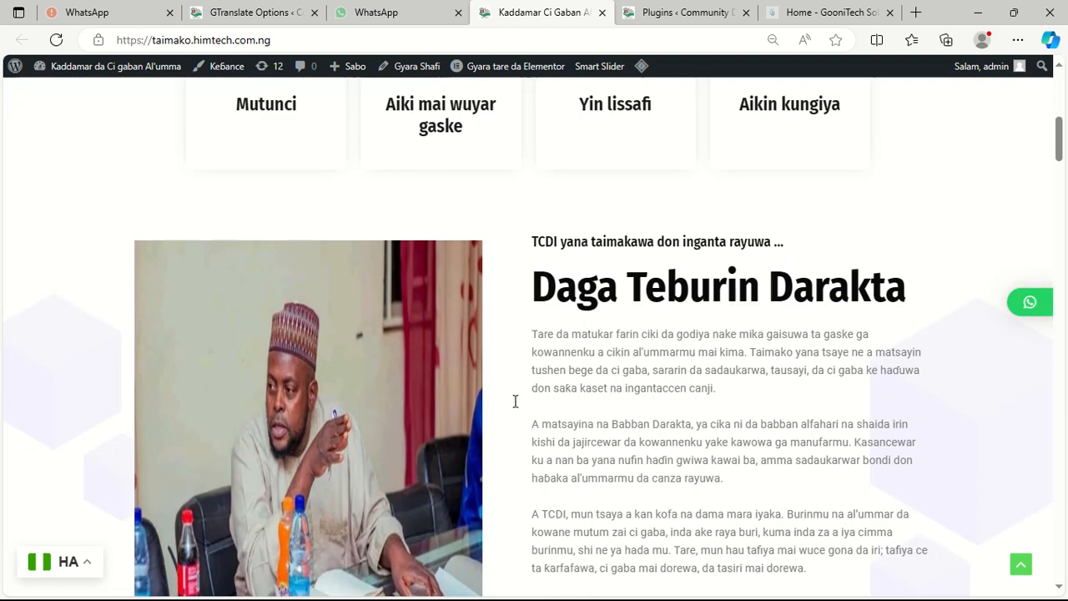
- Return the live site to English with the floating language selector
{"action": "left_click", "coordinate": [69, 567]}
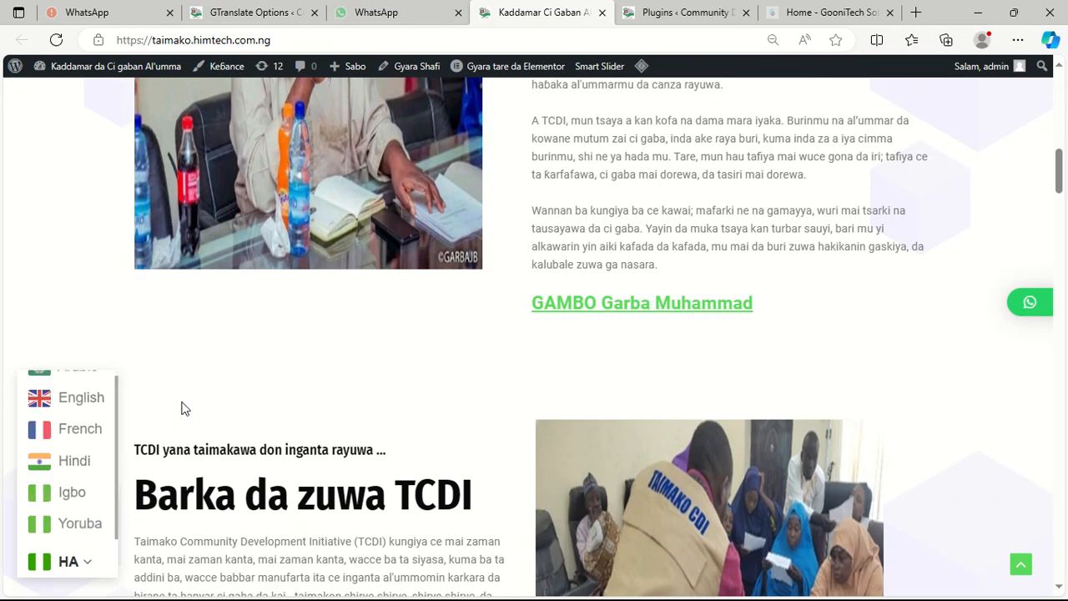
{"action": "left_click", "coordinate": [80, 419]}
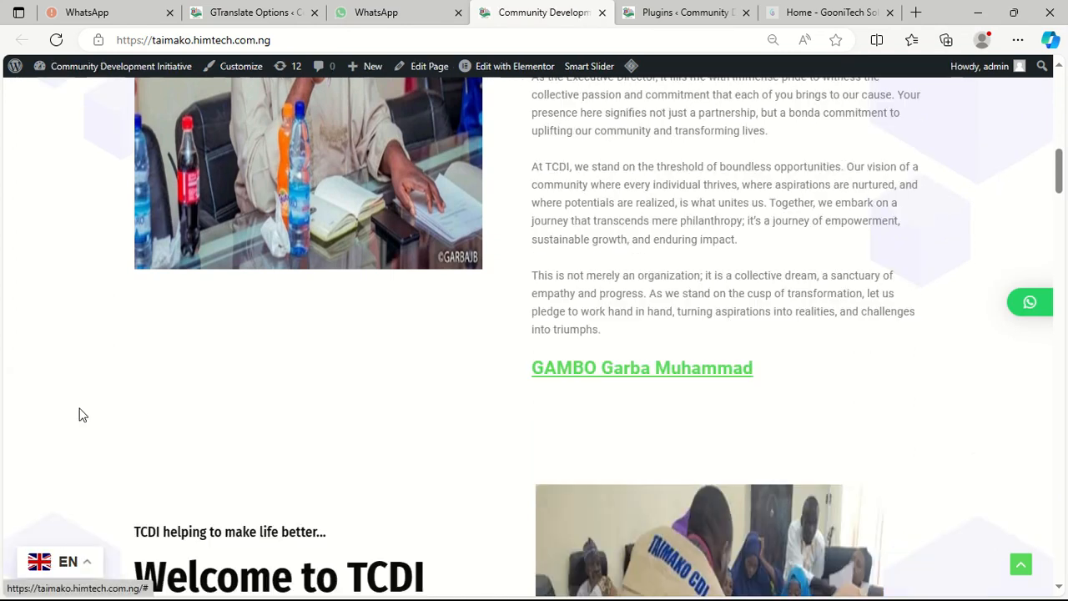
- Examine the restored English home page, from the header and slider through the value cards to the ongoing projects section
{"action": "scroll", "coordinate": [673, 468], "scroll_direction": "up", "scroll_amount": 10}
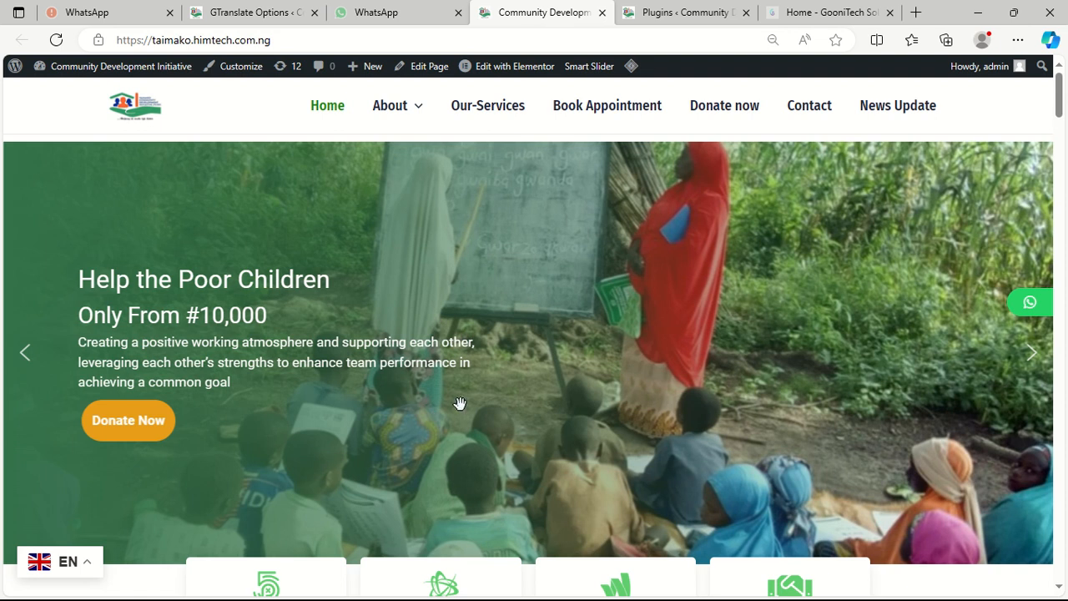
{"action": "scroll", "coordinate": [667, 399], "scroll_direction": "down", "scroll_amount": 8}
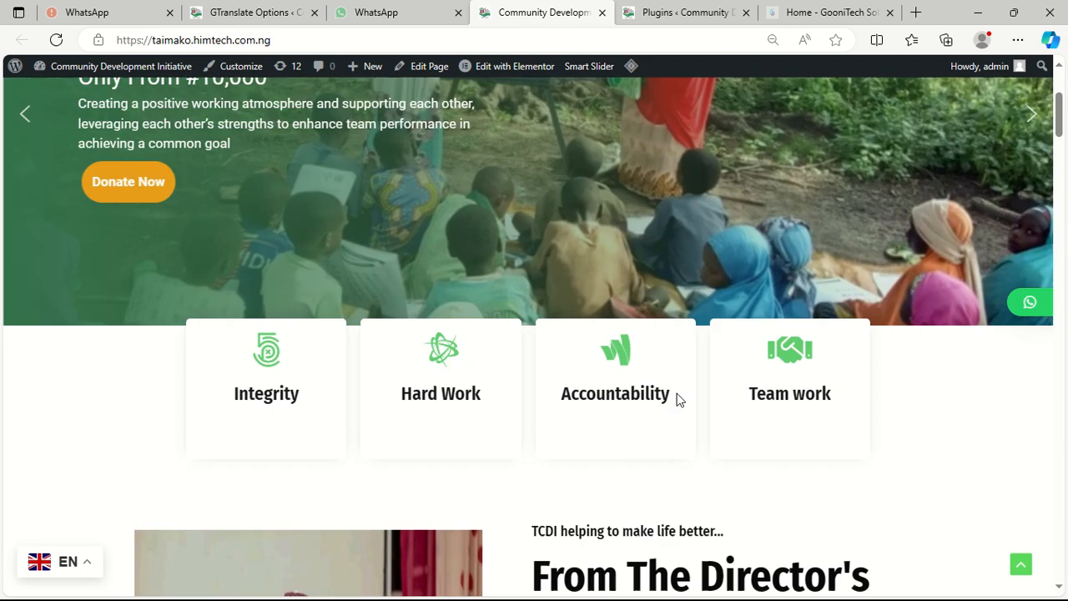
{"action": "scroll", "coordinate": [678, 399], "scroll_direction": "down", "scroll_amount": 10}
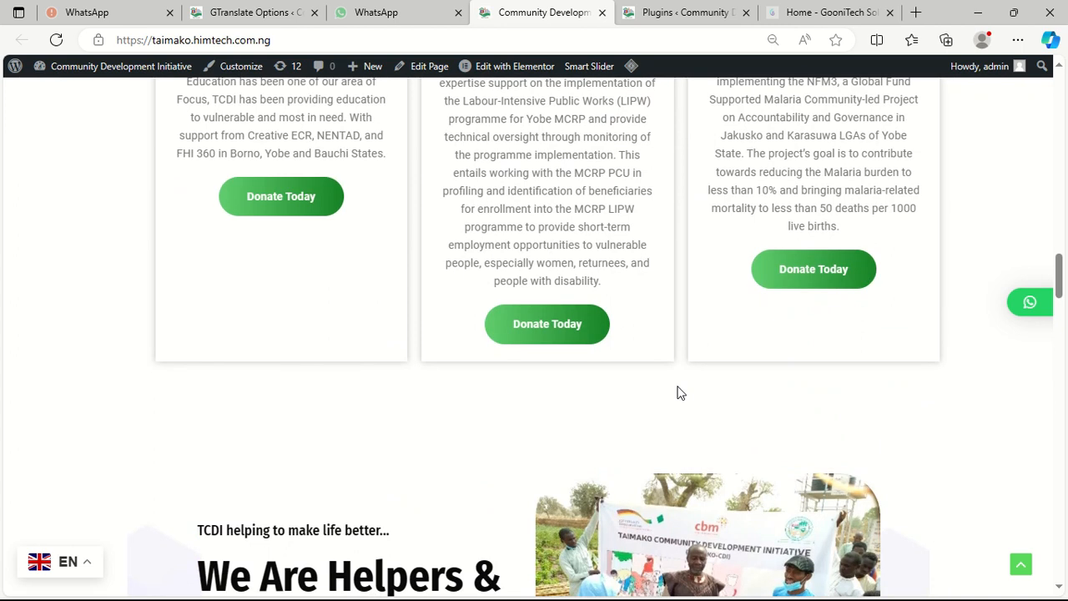
{"action": "scroll", "coordinate": [681, 392], "scroll_direction": "up", "scroll_amount": 8}
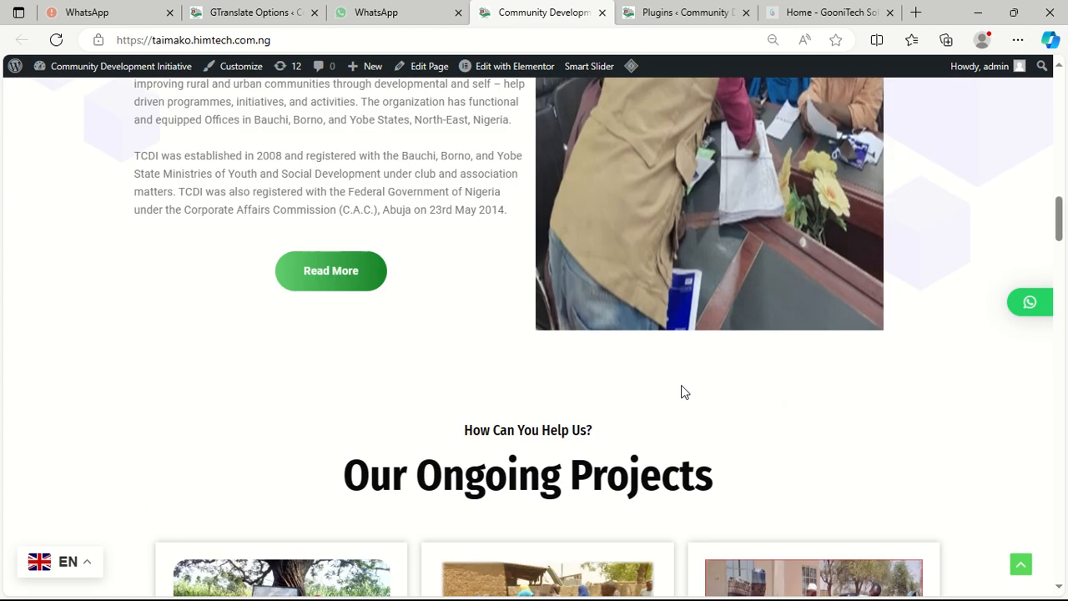
{"action": "scroll", "coordinate": [681, 391], "scroll_direction": "up", "scroll_amount": 8}
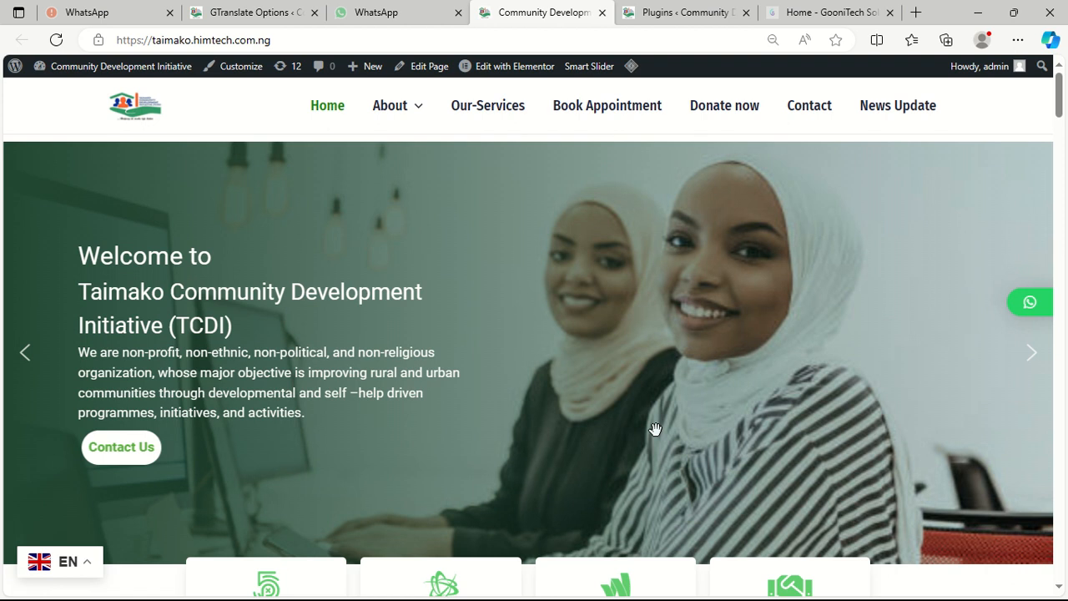
{"action": "scroll", "coordinate": [697, 409], "scroll_direction": "down", "scroll_amount": 2}
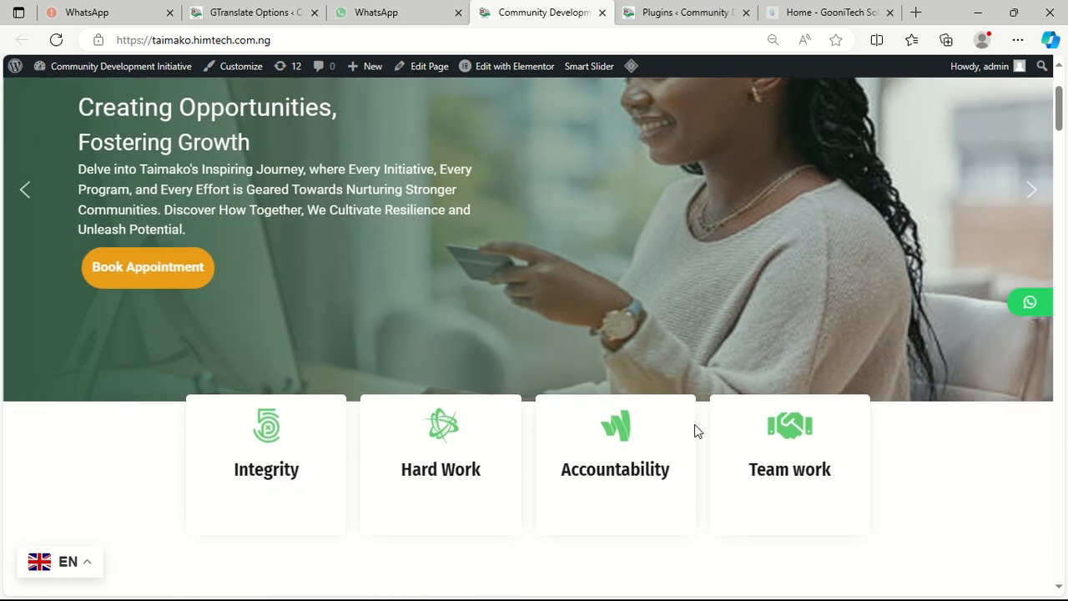
{"action": "scroll", "coordinate": [676, 434], "scroll_direction": "up", "scroll_amount": 2}
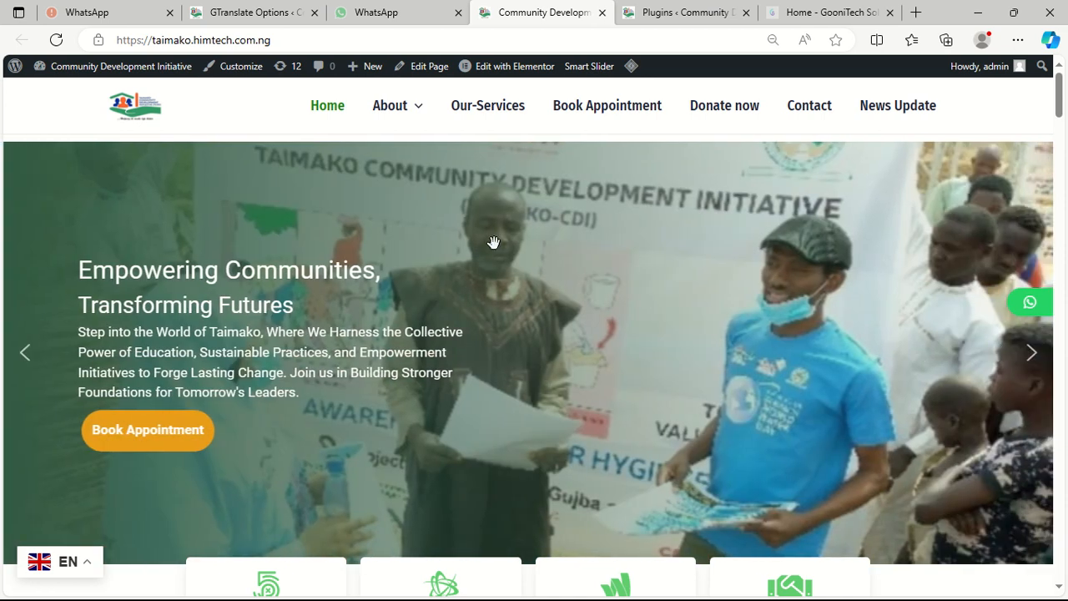
{"action": "mouse_move", "coordinate": [429, 7]}
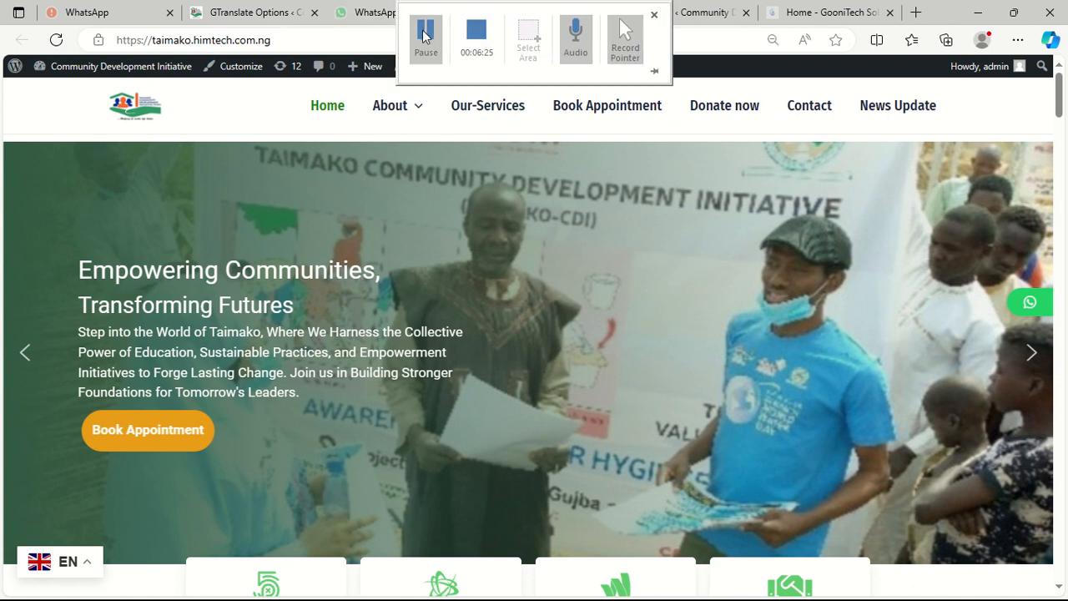